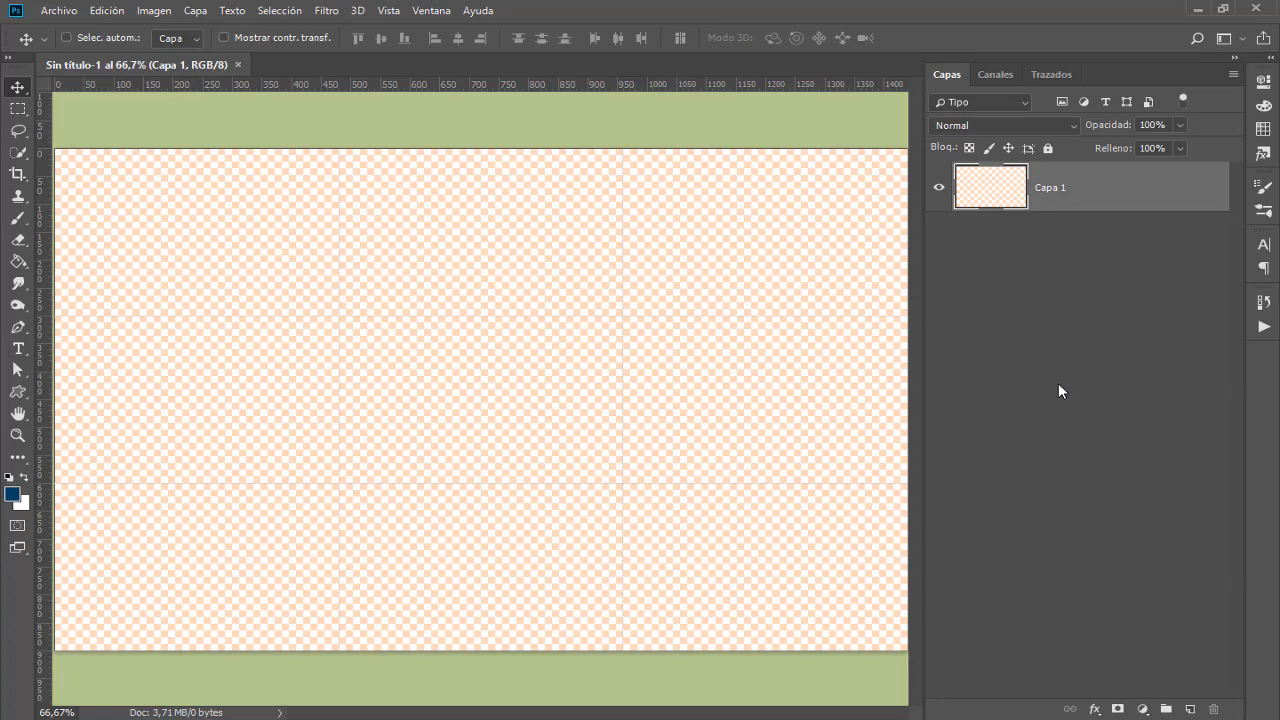
Place Planeta.png in the document as an embedded element at its default size
key("ctrl+minus")
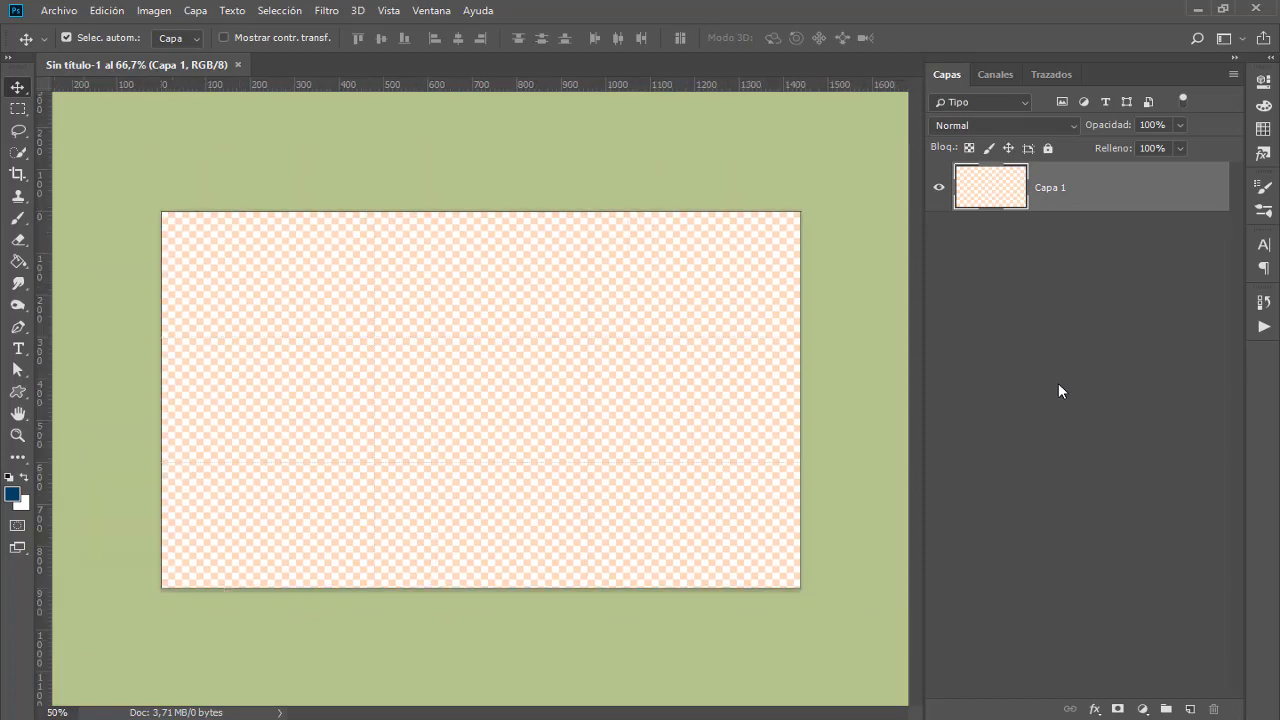
left_click(55, 11)
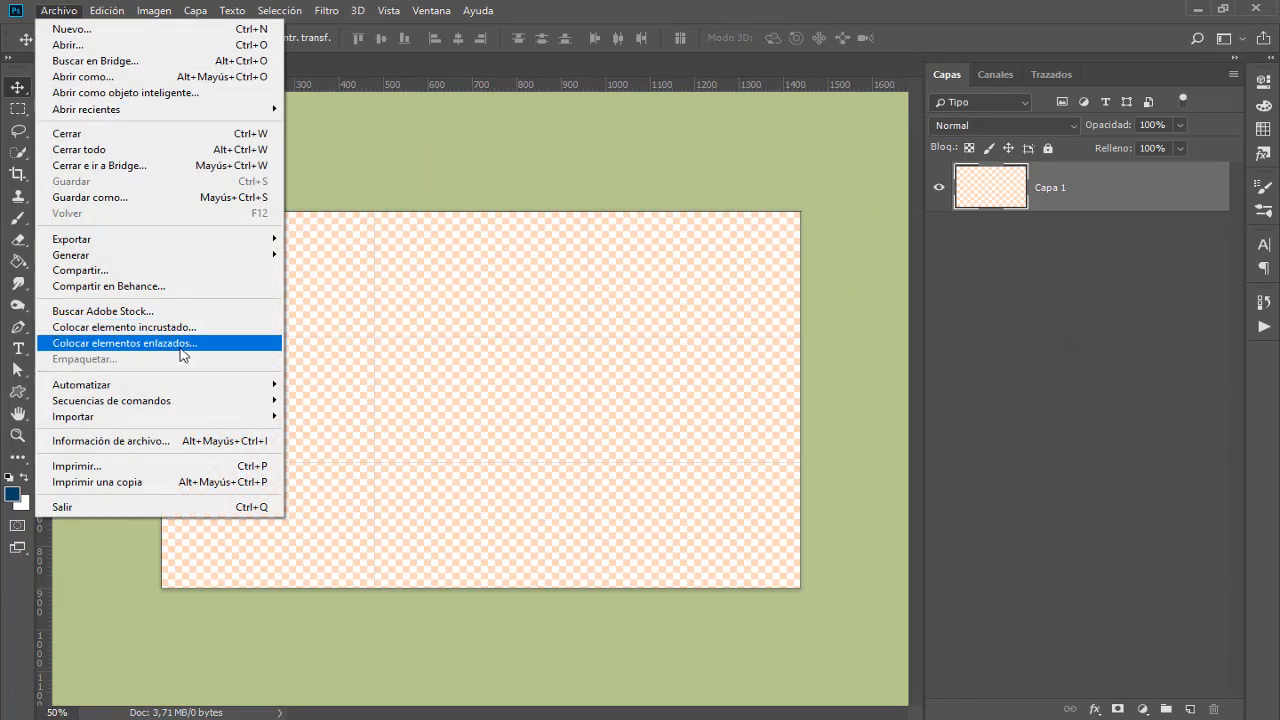
left_click(176, 328)
left_click(575, 150)
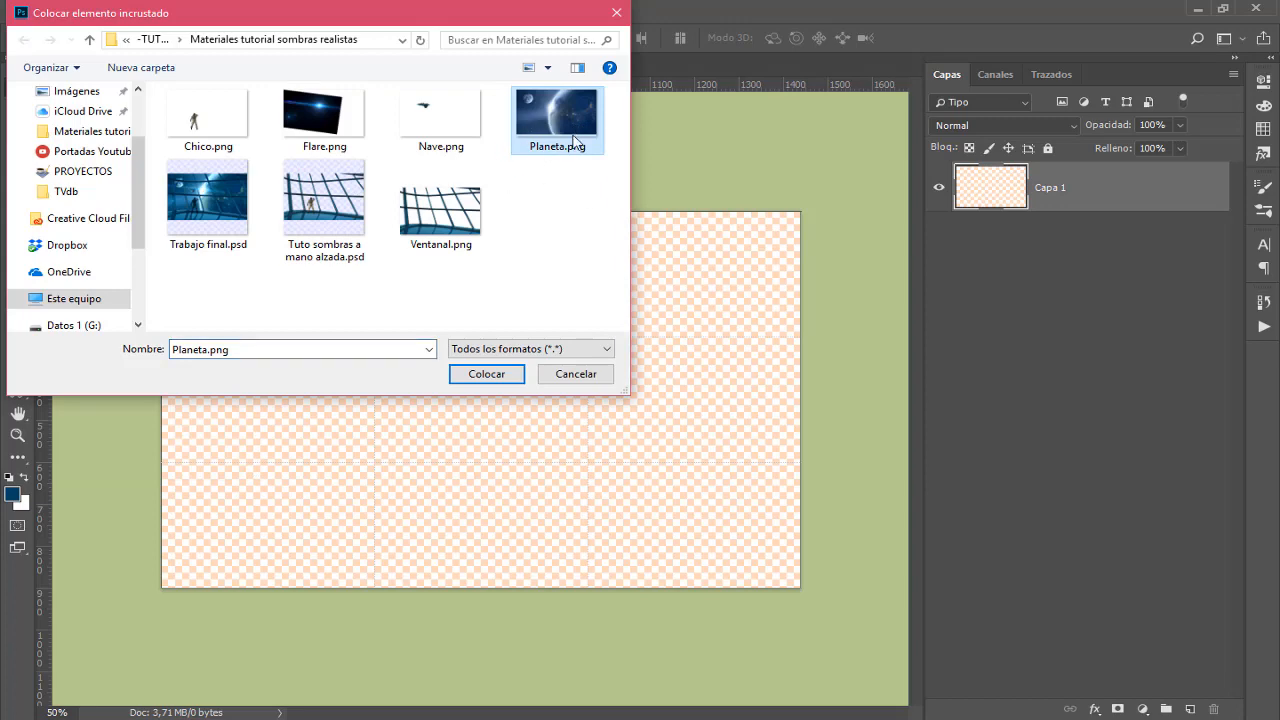
left_click(487, 374)
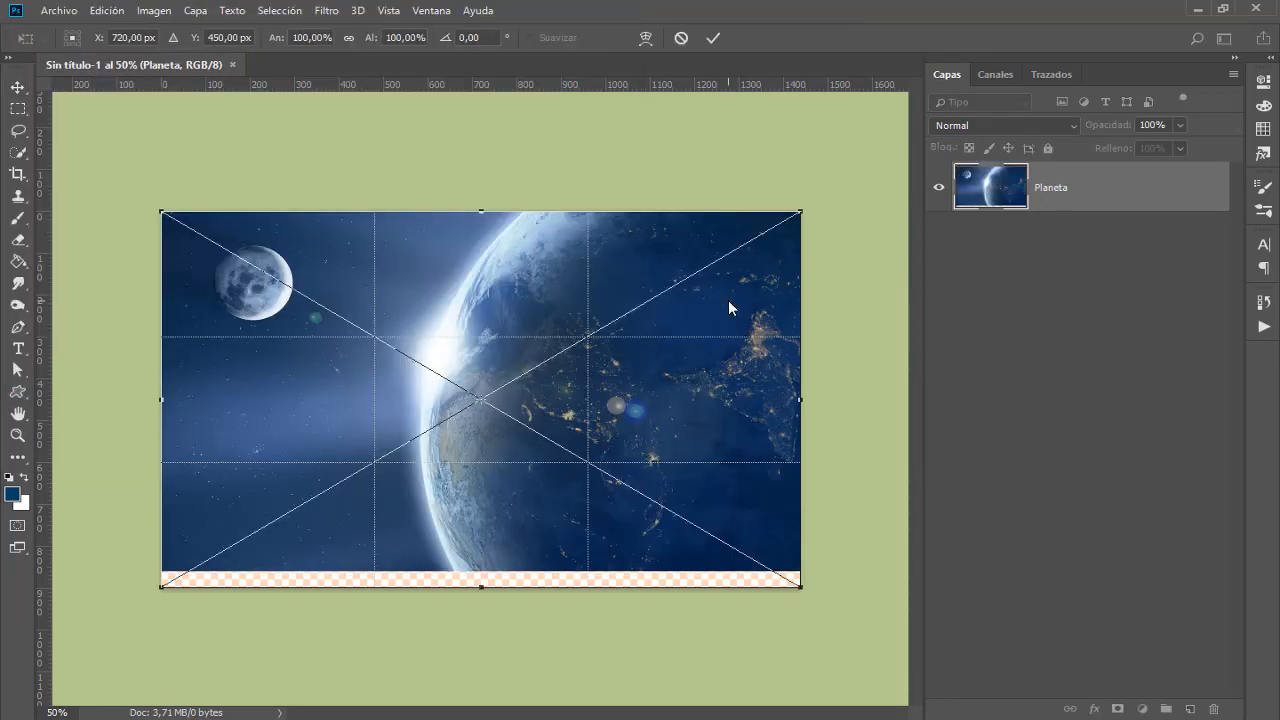
key("Return")
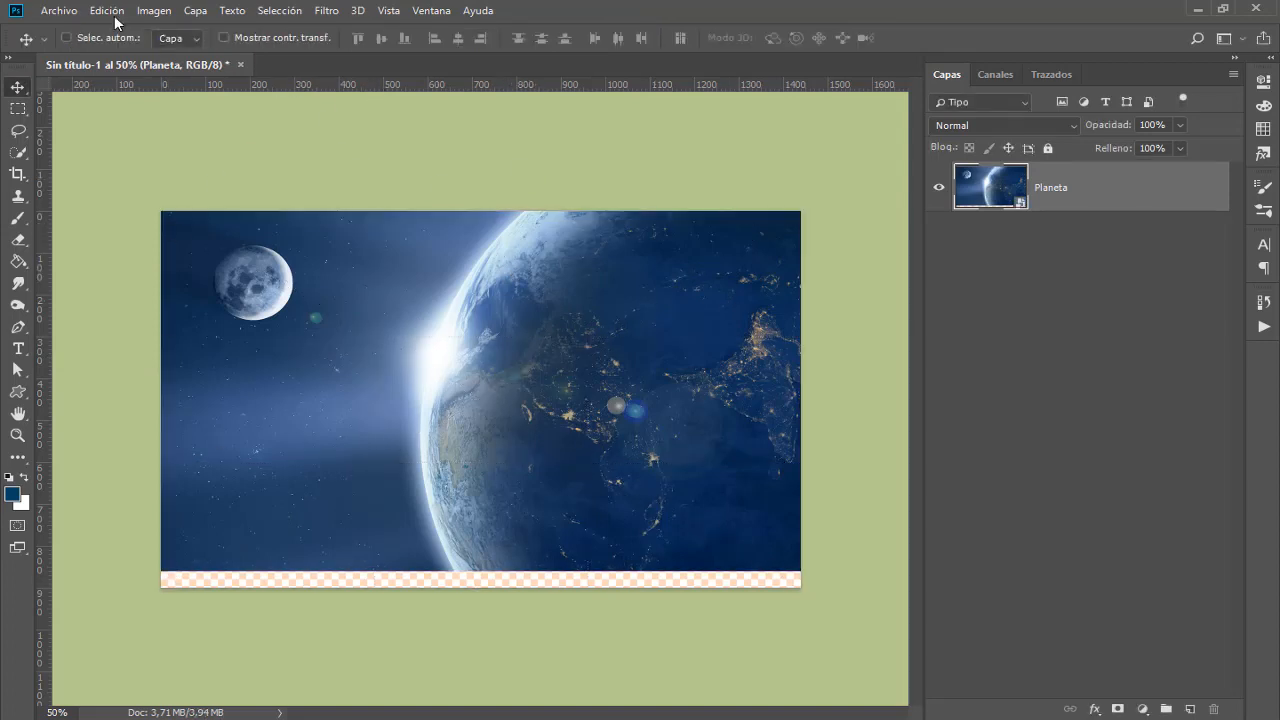
Place Ventanal.png as an embedded element over the Planeta layer at its default size
left_click(60, 11)
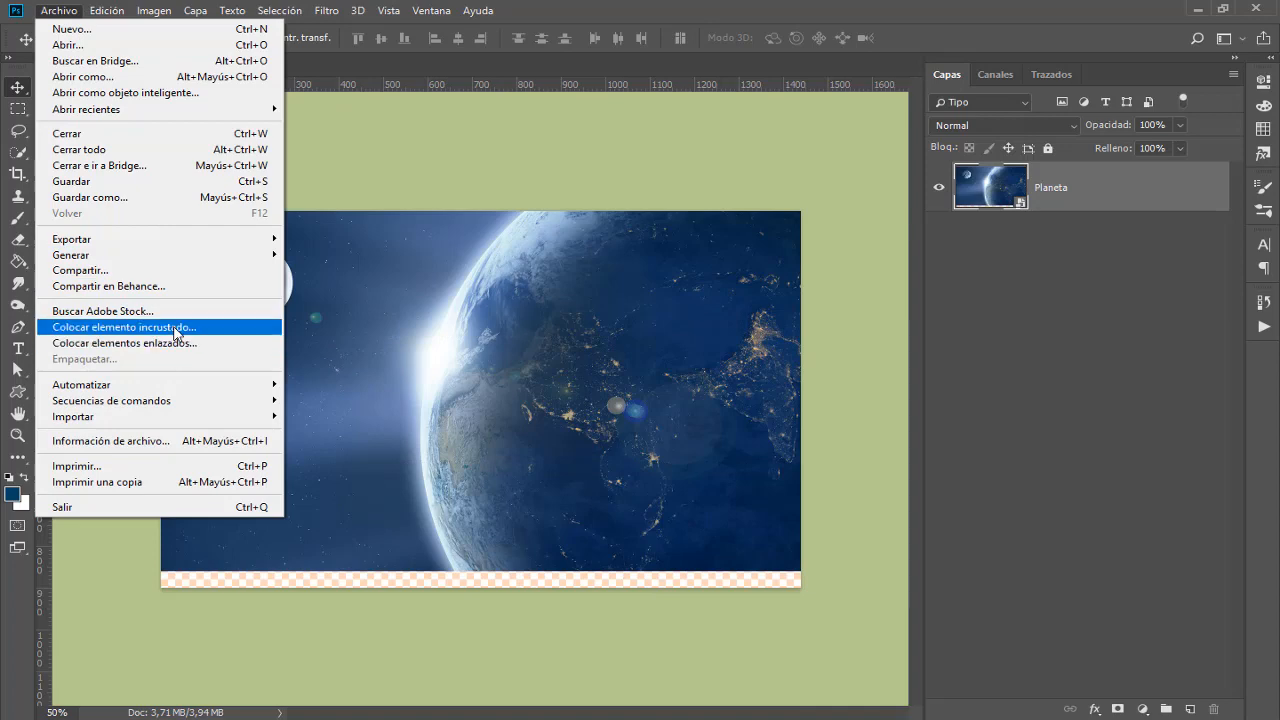
left_click(200, 327)
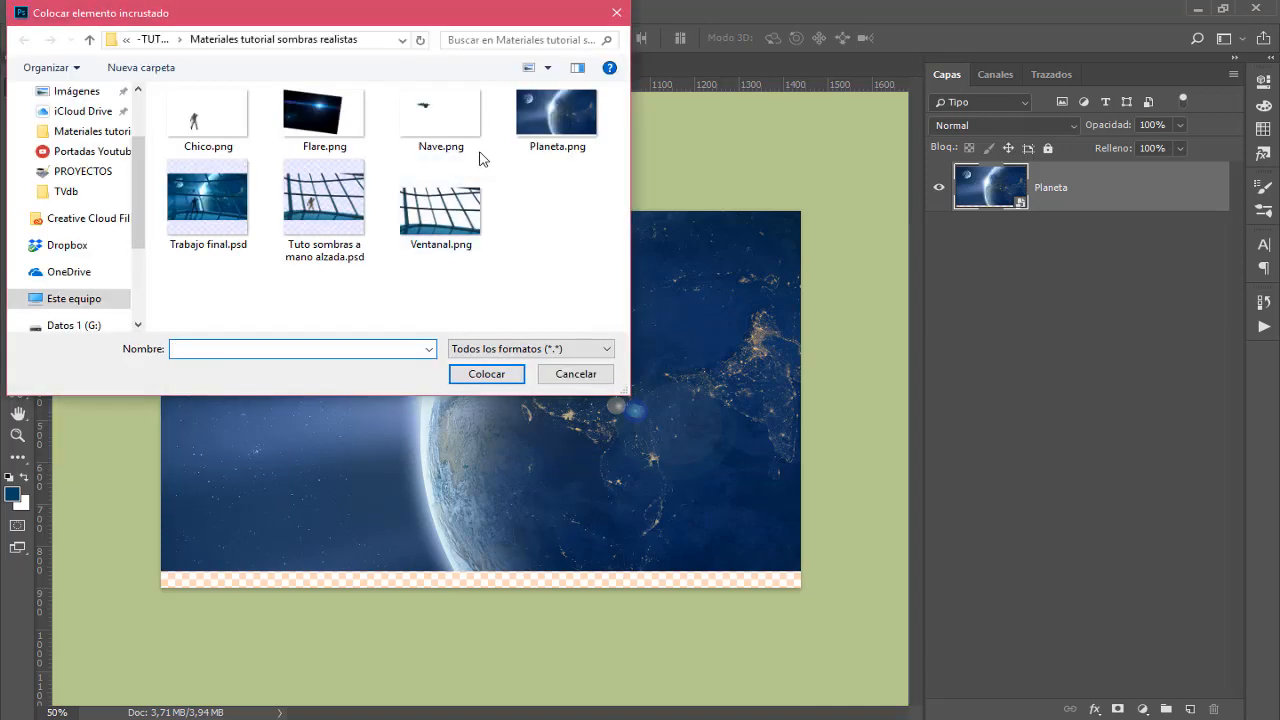
left_click(440, 205)
left_click(487, 374)
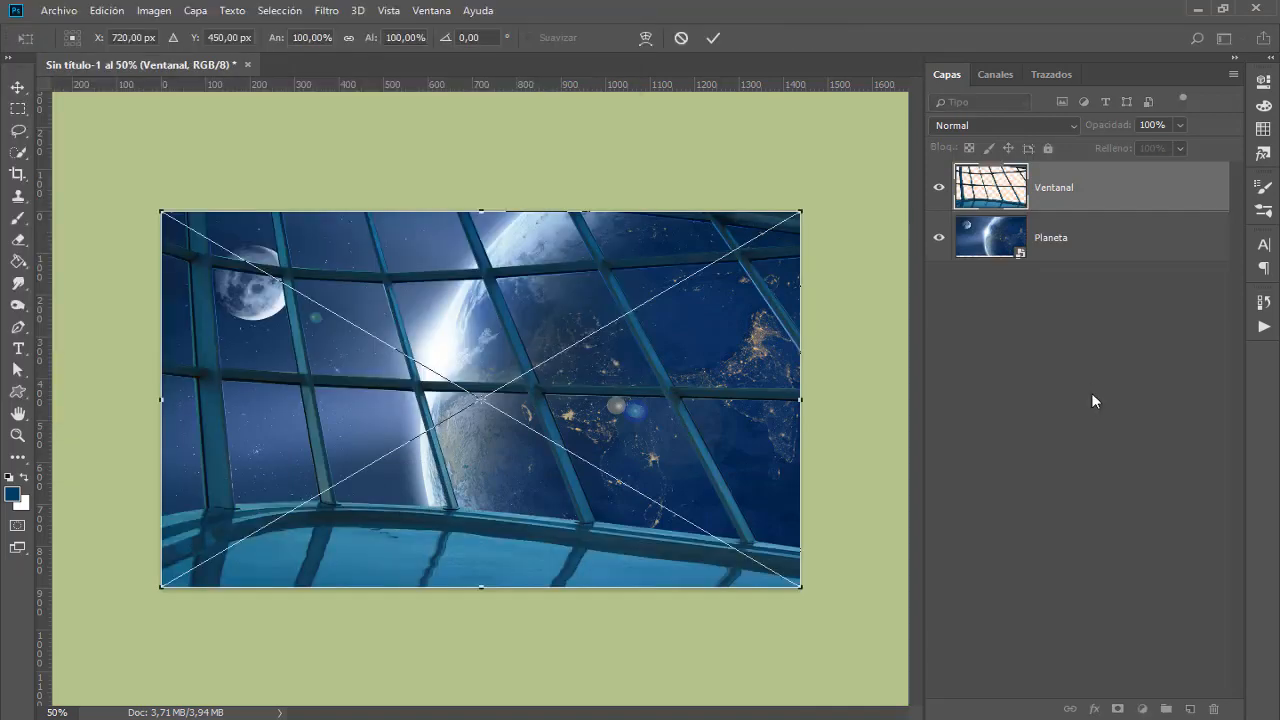
key("Return")
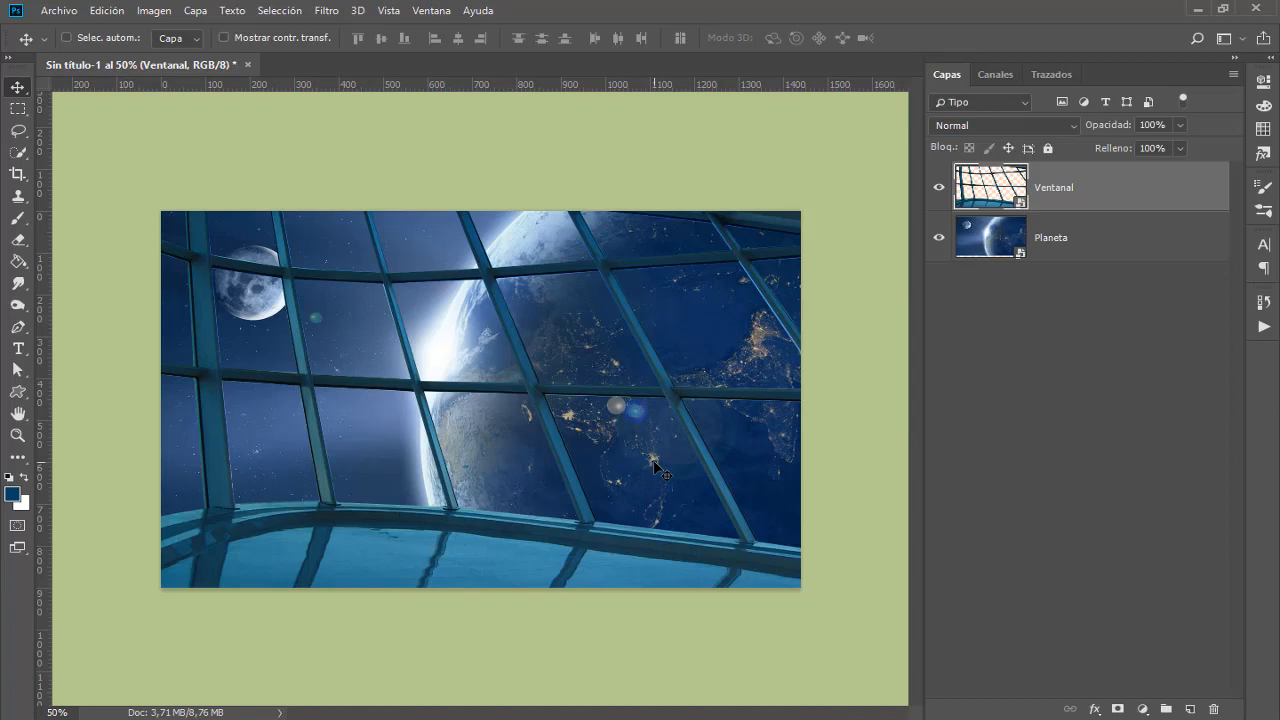
Switch to the Polygonal Lasso tool and place Chico.png as an embedded element over the Ventanal layer
left_click_drag(18, 131, 156, 150)
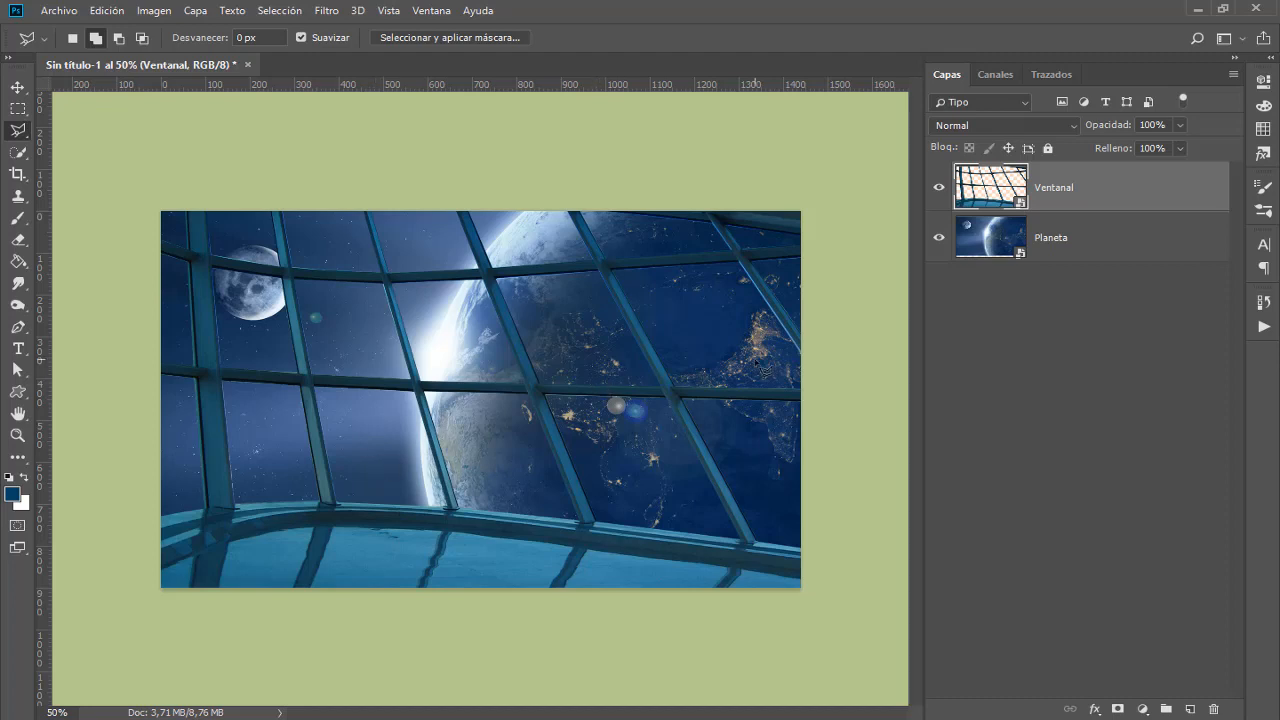
left_click(58, 10)
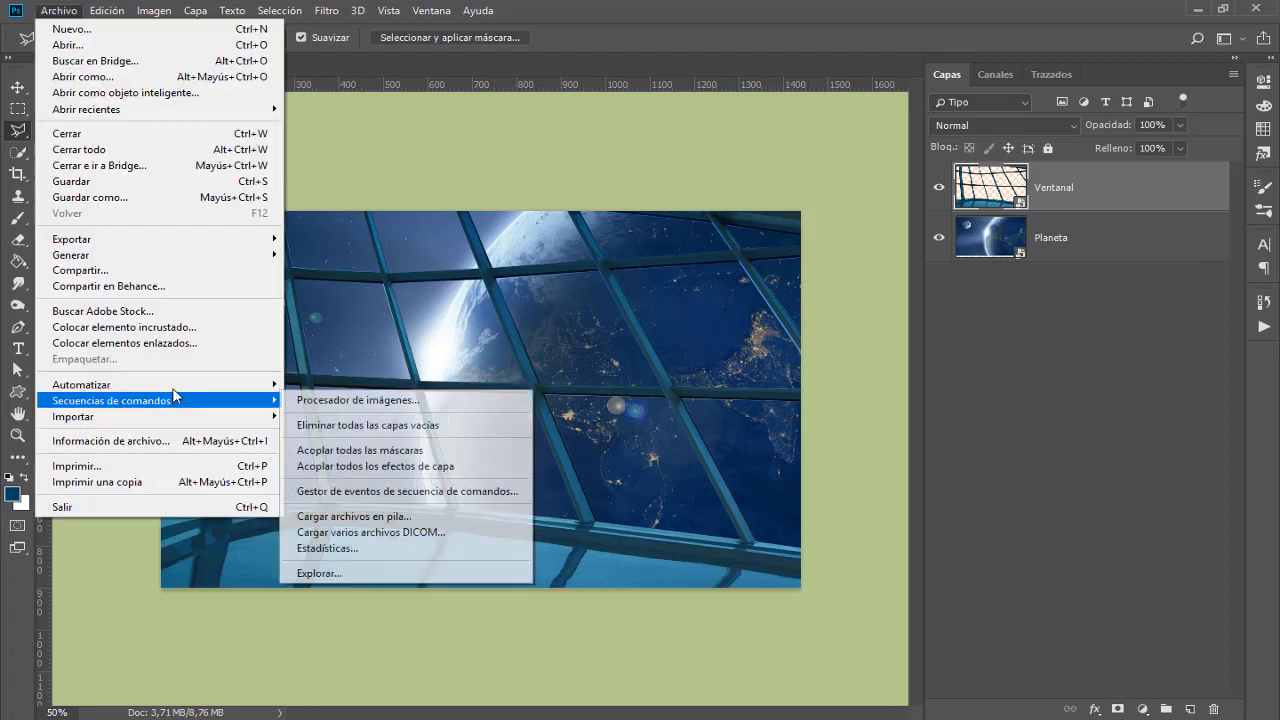
left_click(172, 325)
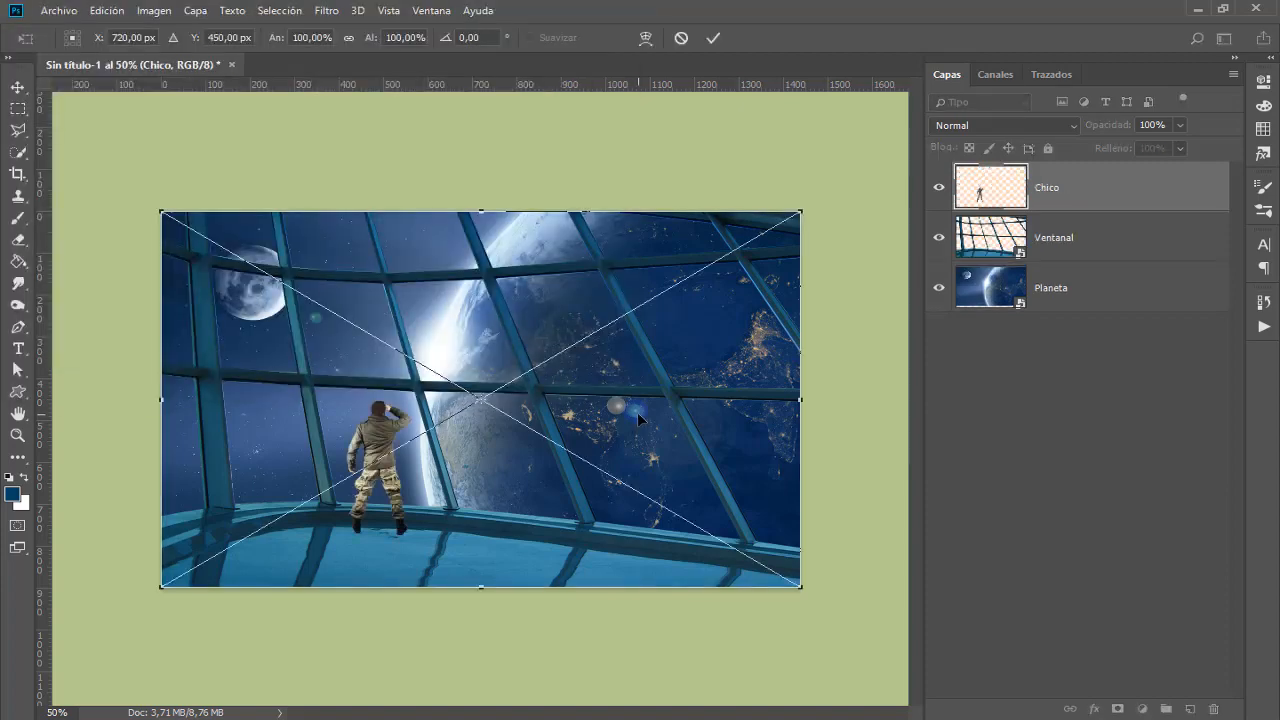
key("l")
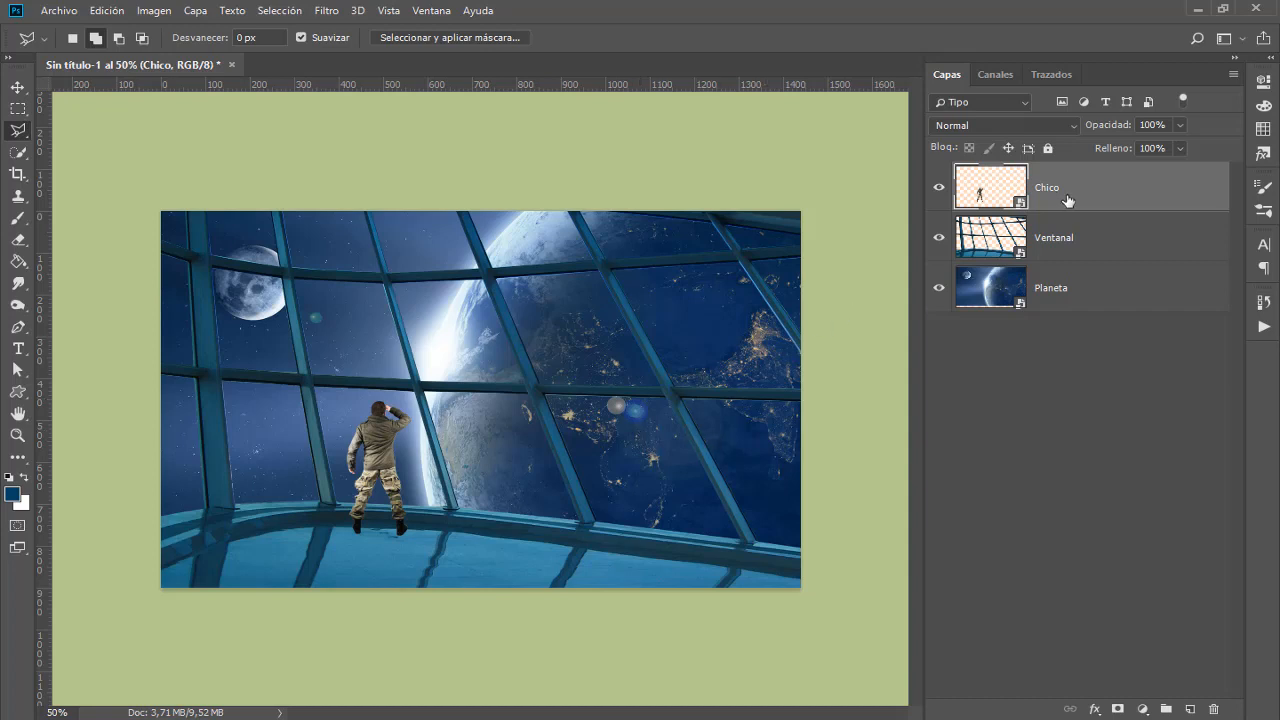
Load the man's outline from the Chico layer as a selection and turn it into that layer's mask
left_click(985, 199, "ctrl")
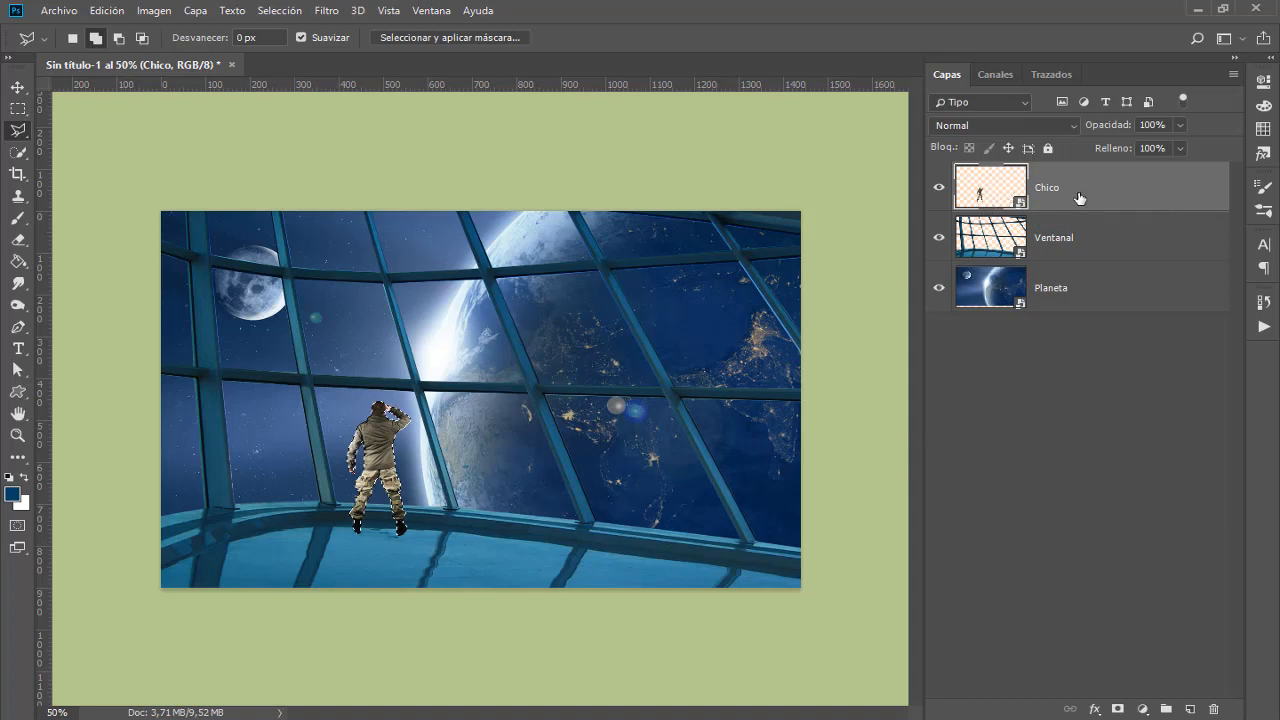
left_click(1117, 709)
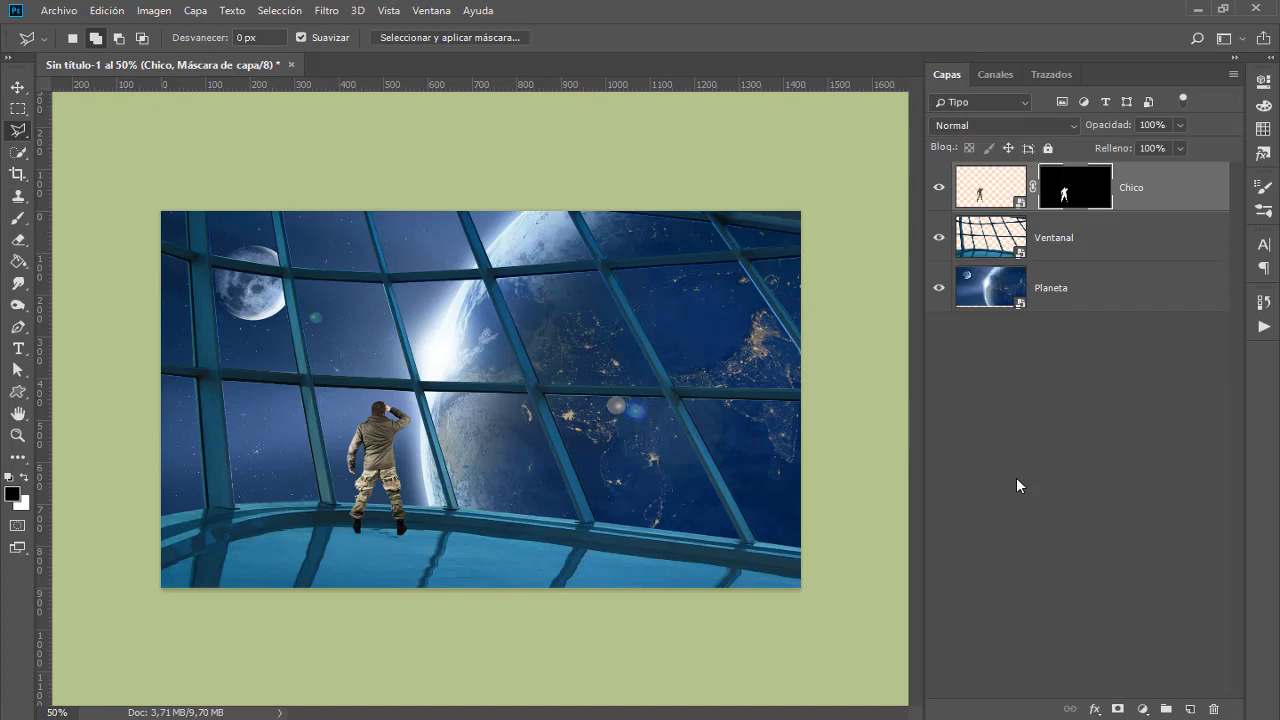
Check the scene with Planeta hidden and shown, and add a Color Balance (Equilibrio de color) adjustment layer directly above Planeta
left_click(938, 288)
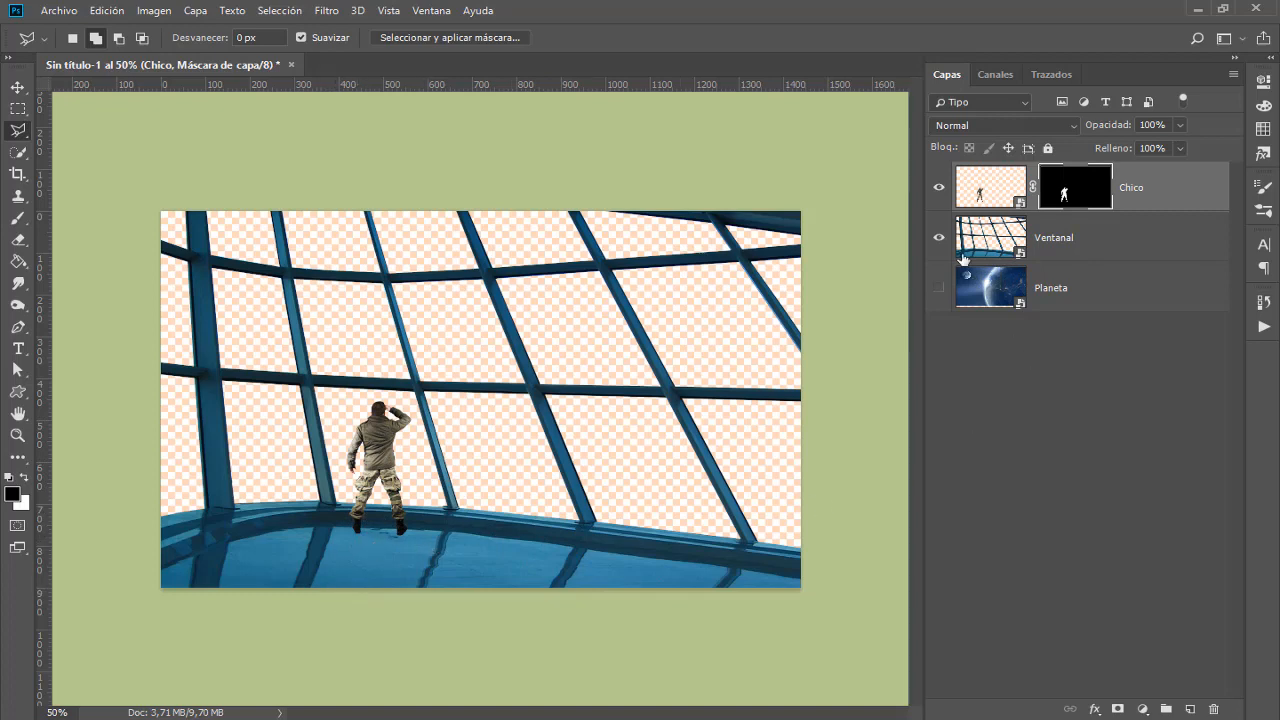
left_click(938, 288)
left_click(1086, 293)
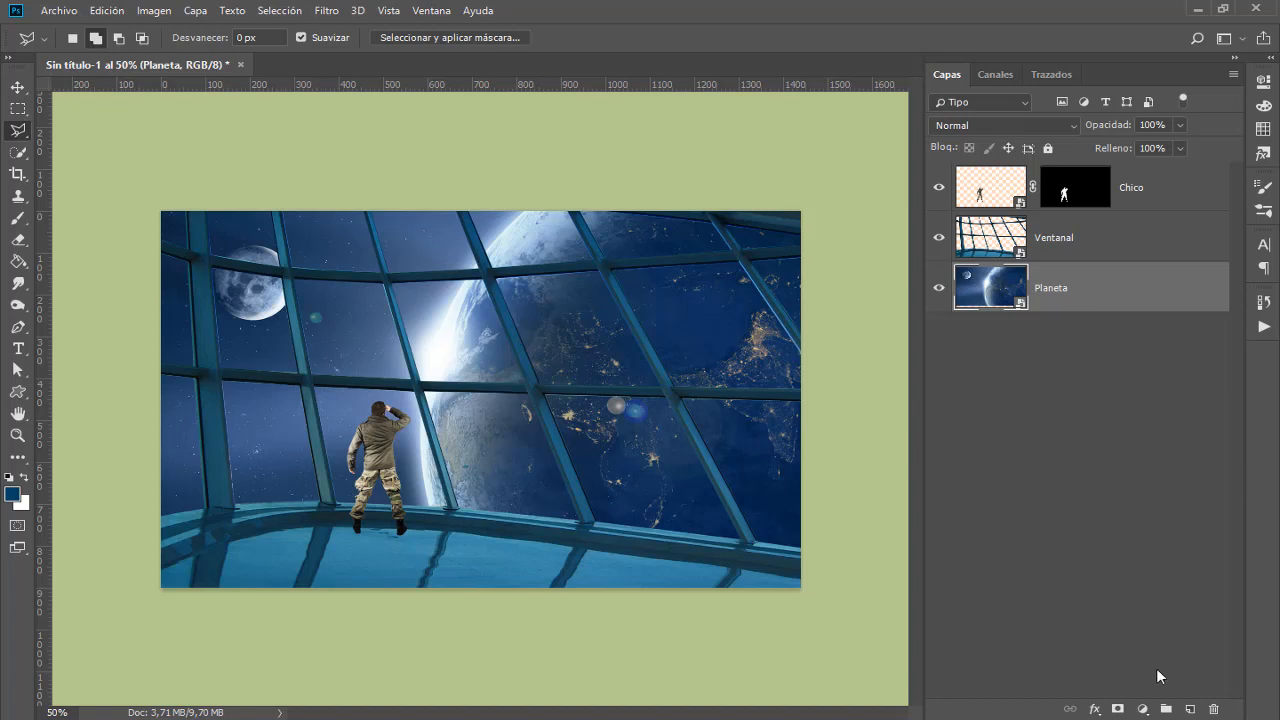
left_click(1142, 709)
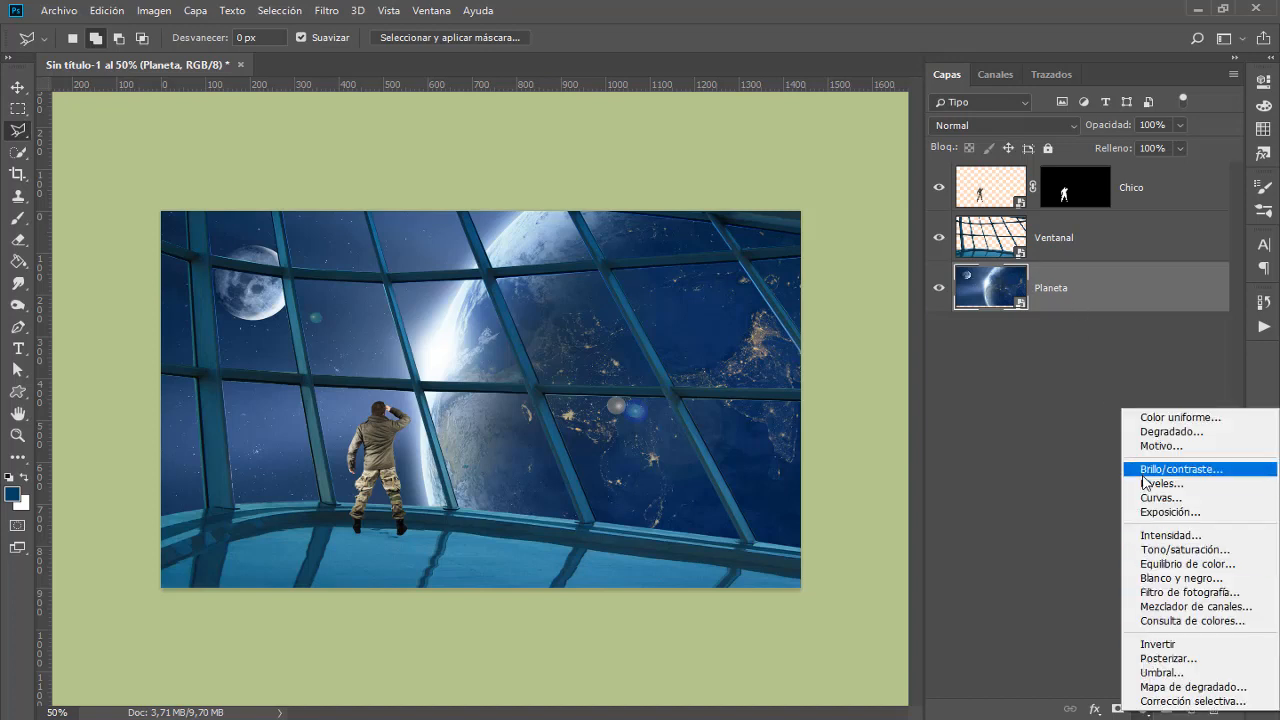
left_click(1175, 564)
Set the Color Balance midtones (Medios tonos) to -25 for Cyan-Red and -10 for Yellow-Blue
left_click(1206, 161)
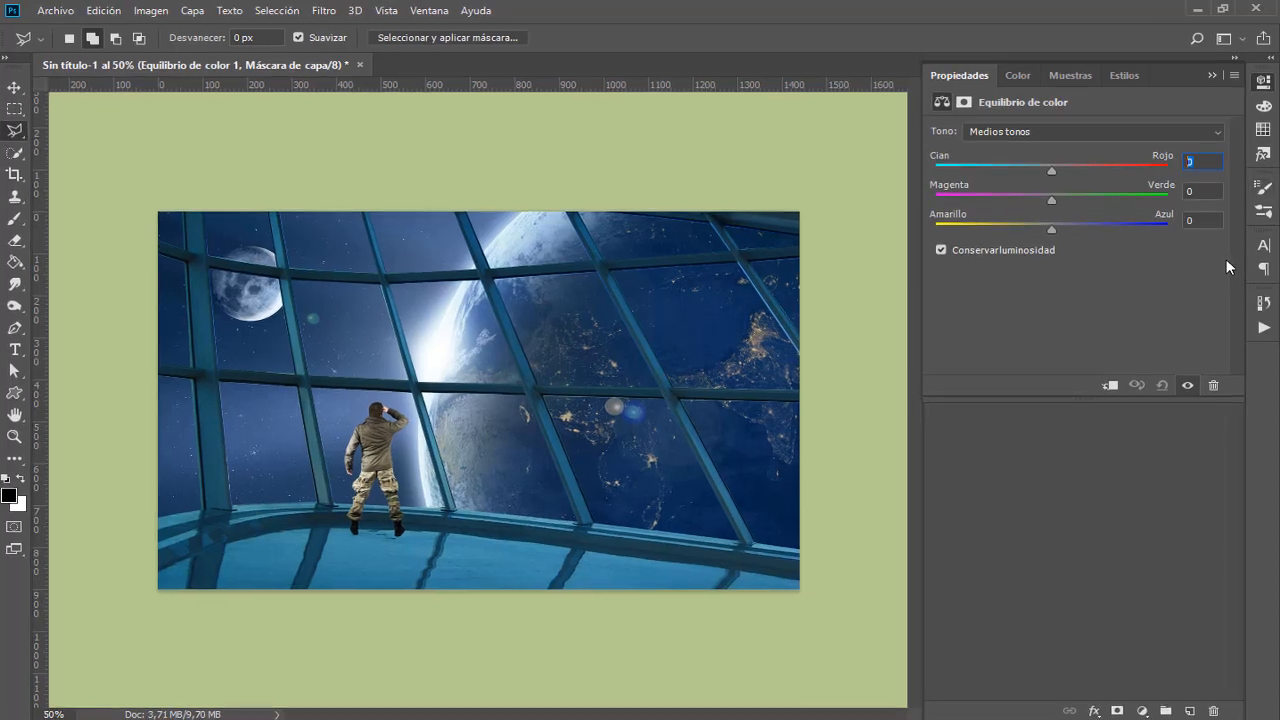
type("-25")
key("Return")
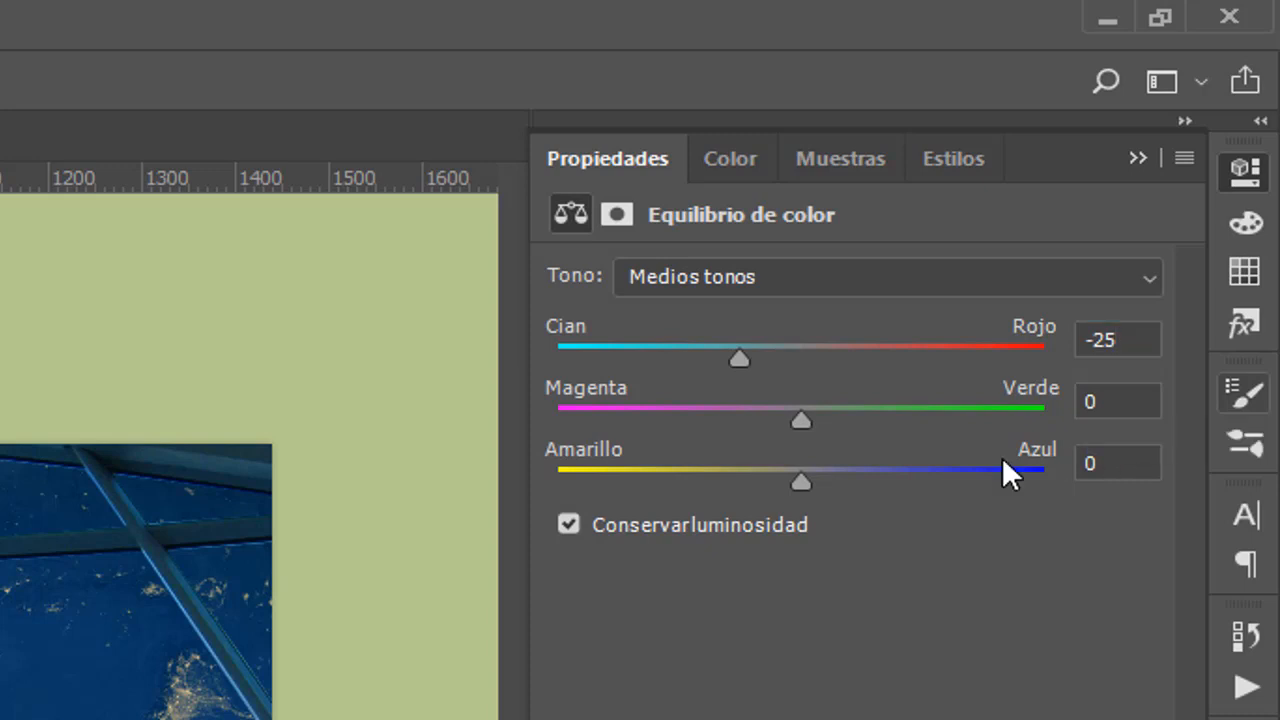
left_click(1072, 463)
type("-10")
key("Return")
Set Cyan-Red to -26 for the shadows (Sombras) of the planet's Color Balance
left_click(762, 285)
left_click(732, 308)
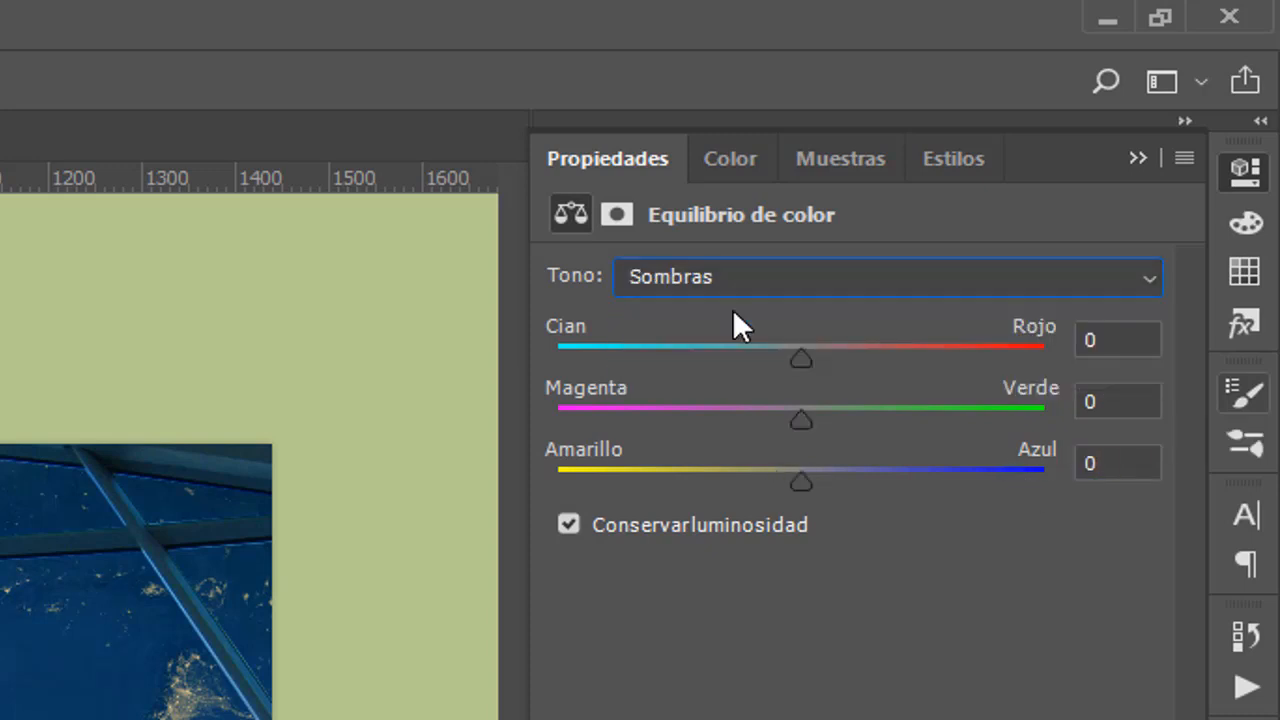
left_click(1150, 340)
type("-26")
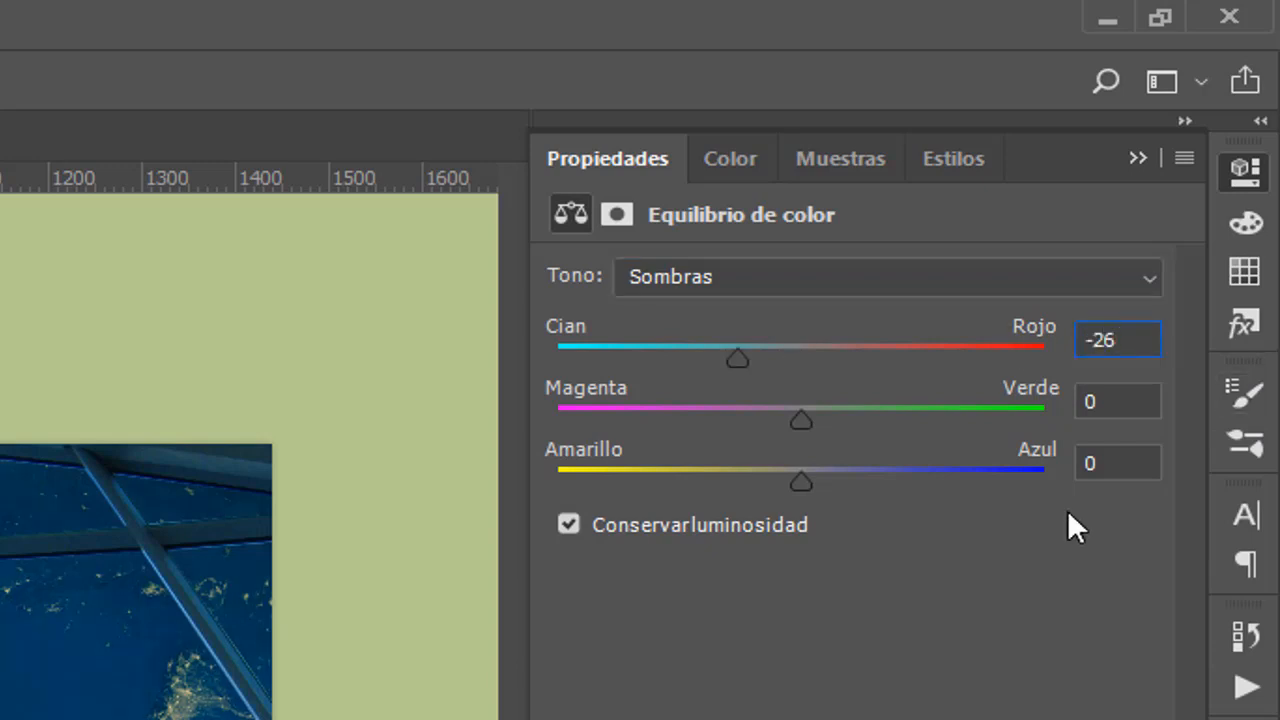
Set Cyan-Red to -23 for the highlights (Iluminaciones) of the planet's Color Balance
left_click(936, 279)
left_click(759, 380)
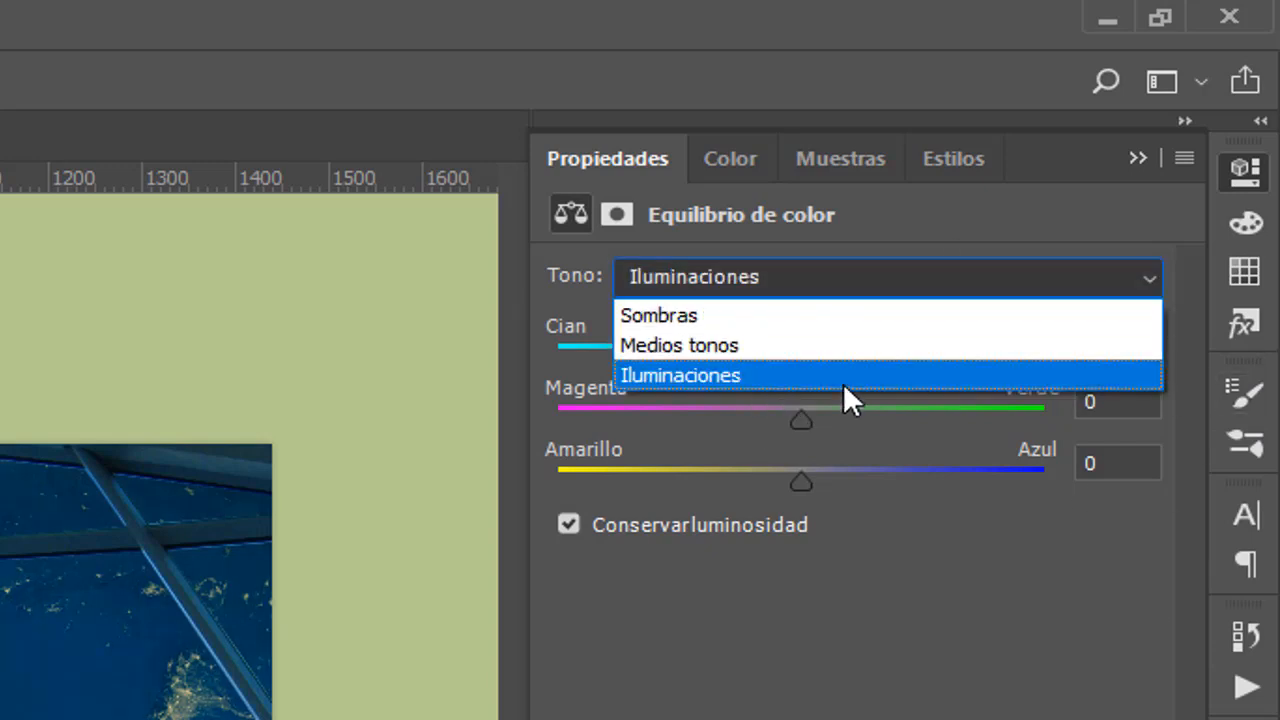
left_click(759, 378)
left_click(1114, 338)
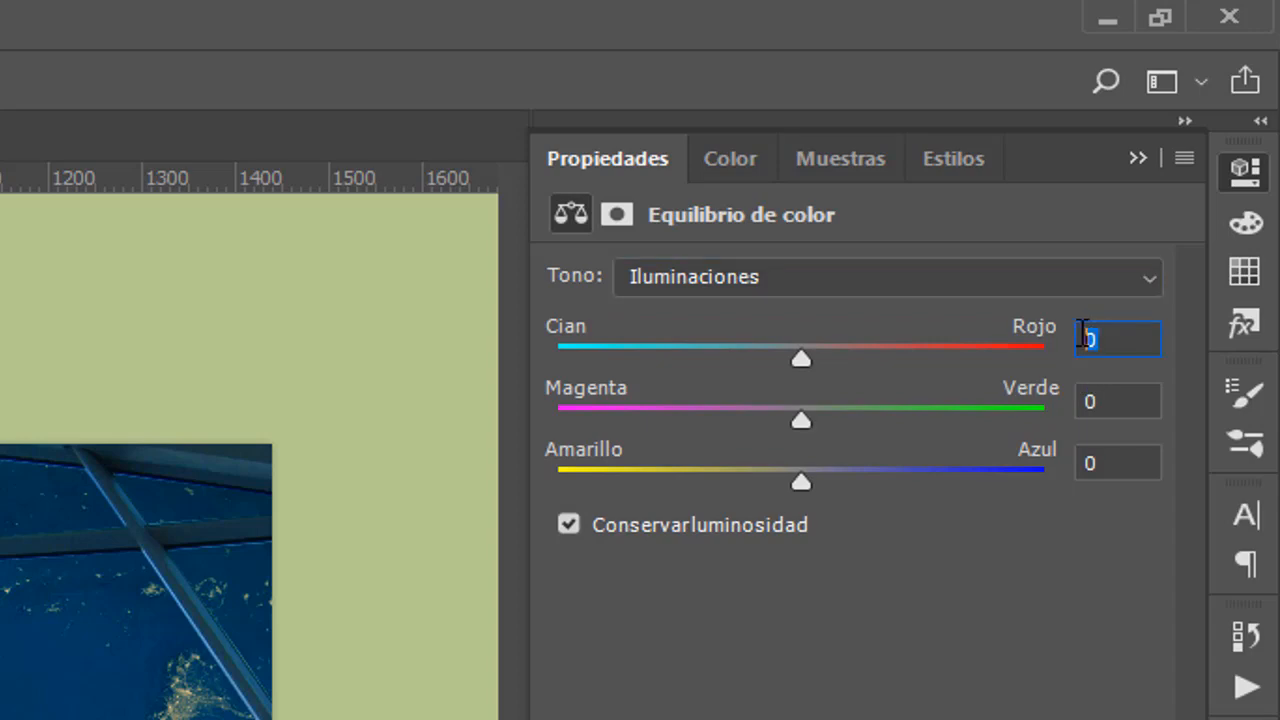
type("-23")
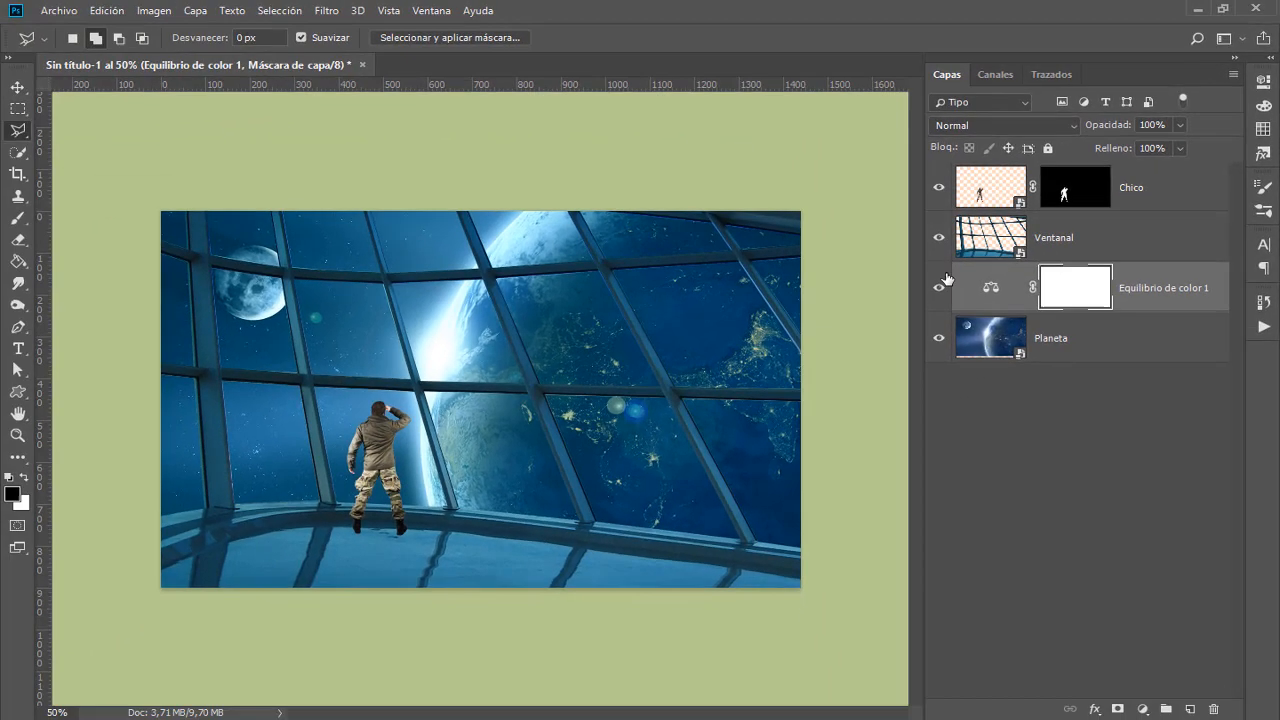
left_click(872, 344)
Add a Color Balance adjustment clipped to the Ventanal layer and set its midtones Yellow-Blue value to 14
left_click(1071, 246)
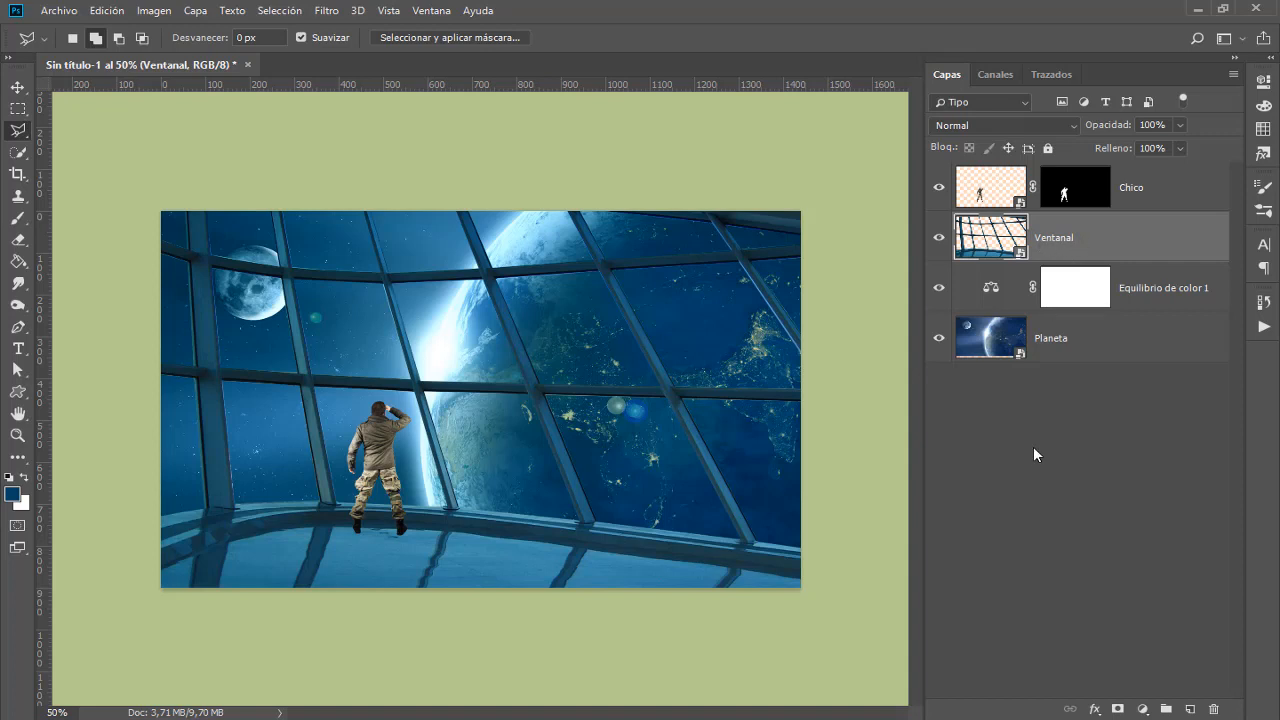
left_click(1143, 709)
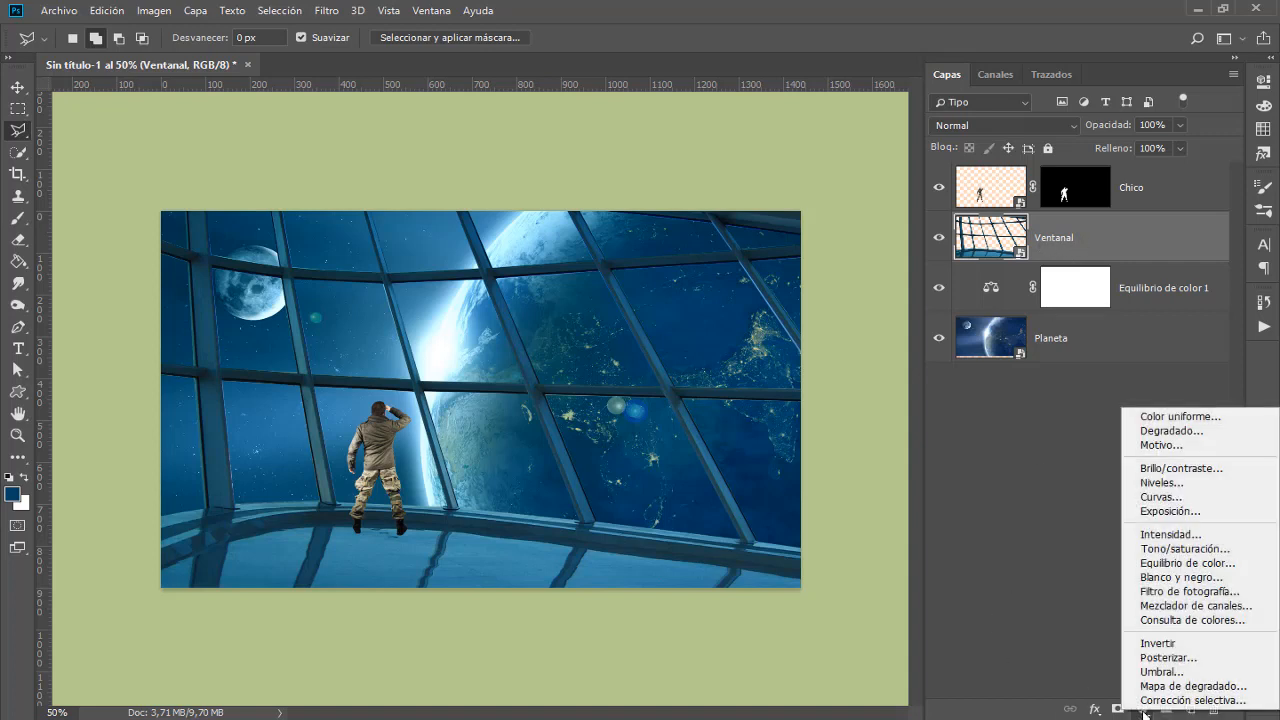
left_click(1165, 563)
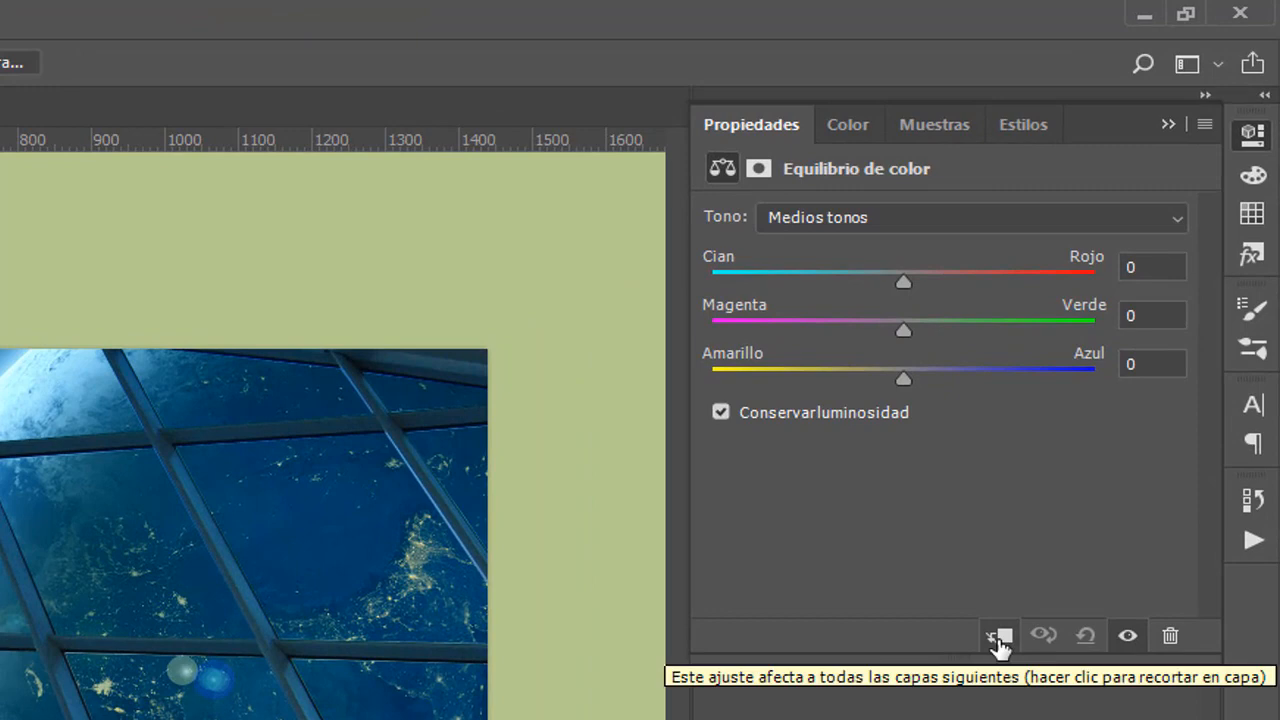
left_click(1000, 643)
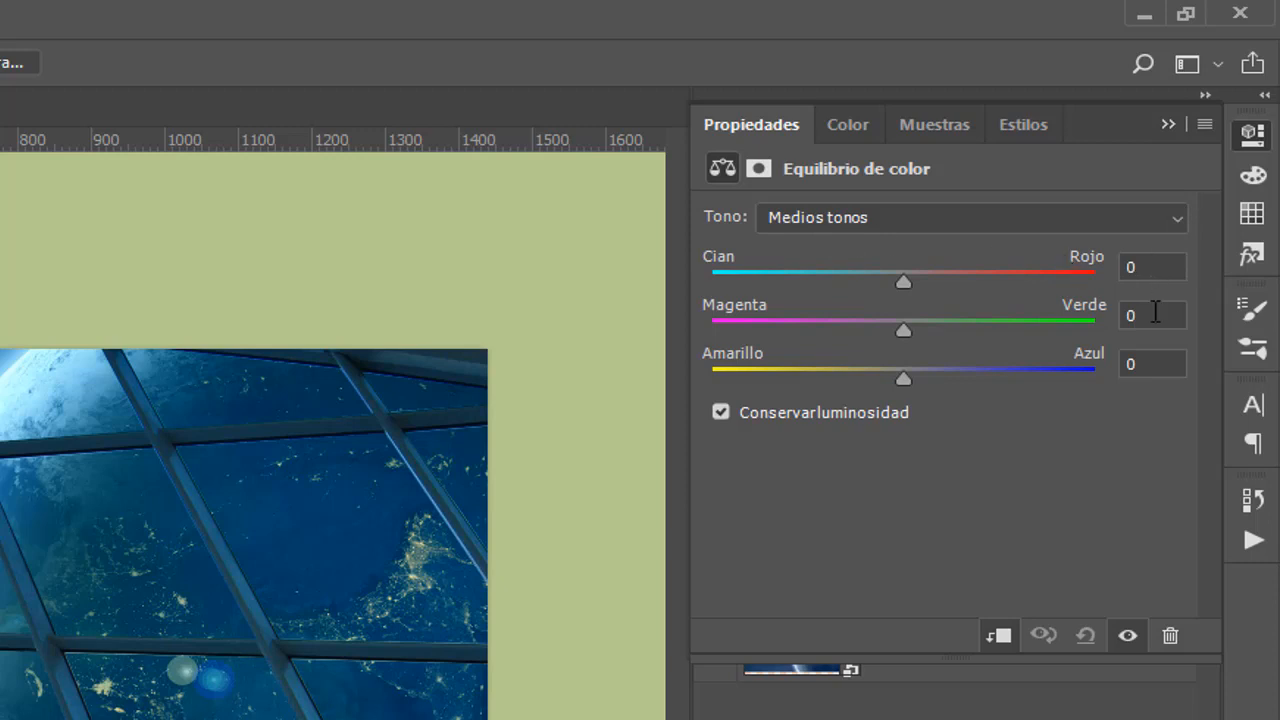
left_click(1151, 364)
type("14")
Set the clipped Color Balance shadows (Sombras) to Cyan-Red -10, Magenta-Green 8 and Yellow-Blue 9
left_click(876, 218)
left_click(872, 249)
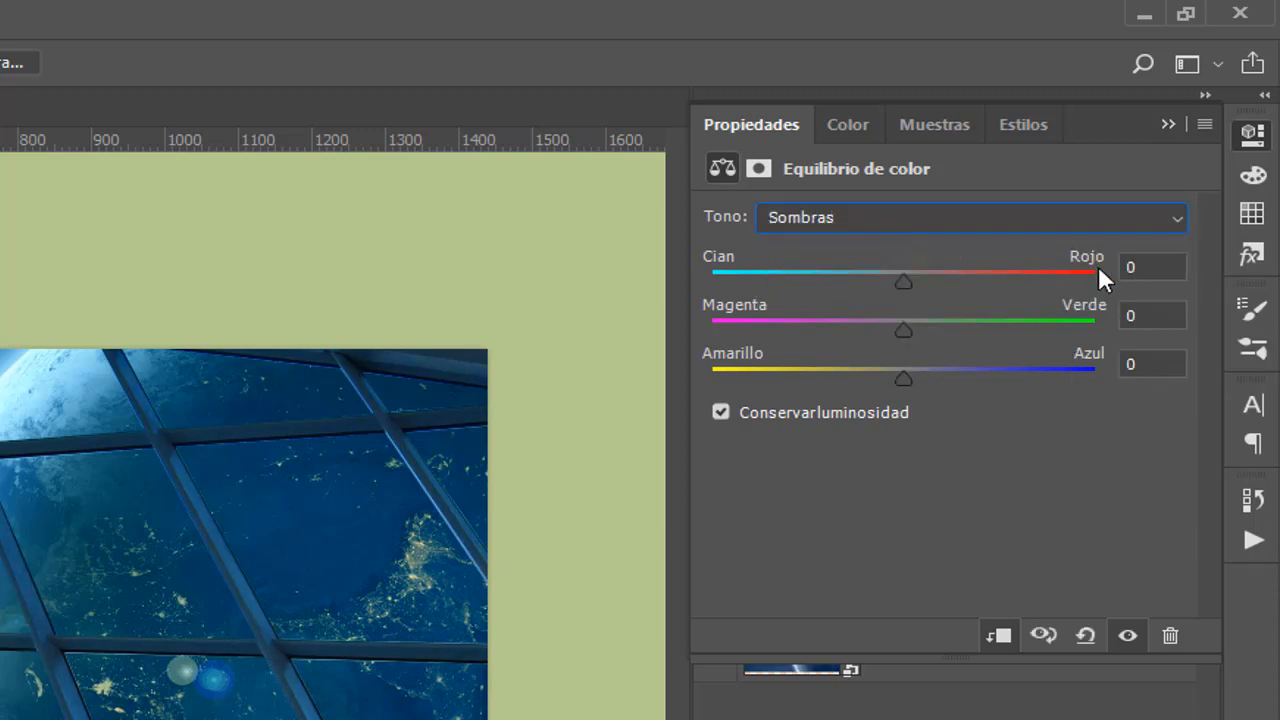
left_click(1131, 266)
type("-1")
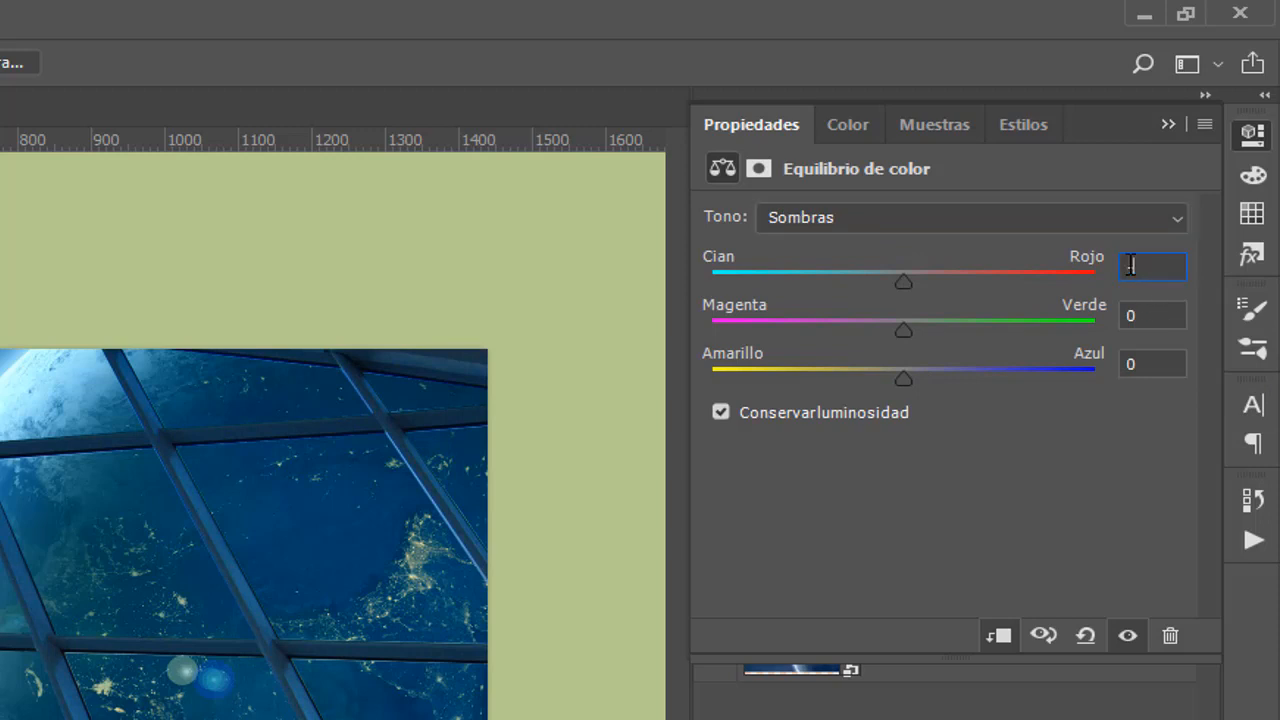
type("0")
key("Tab")
type("8")
key("Tab")
type("9")
Show the highlights (Iluminaciones) range of the clipped Color Balance and compare the window with and without the adjustment
left_click(892, 217)
left_click(880, 294)
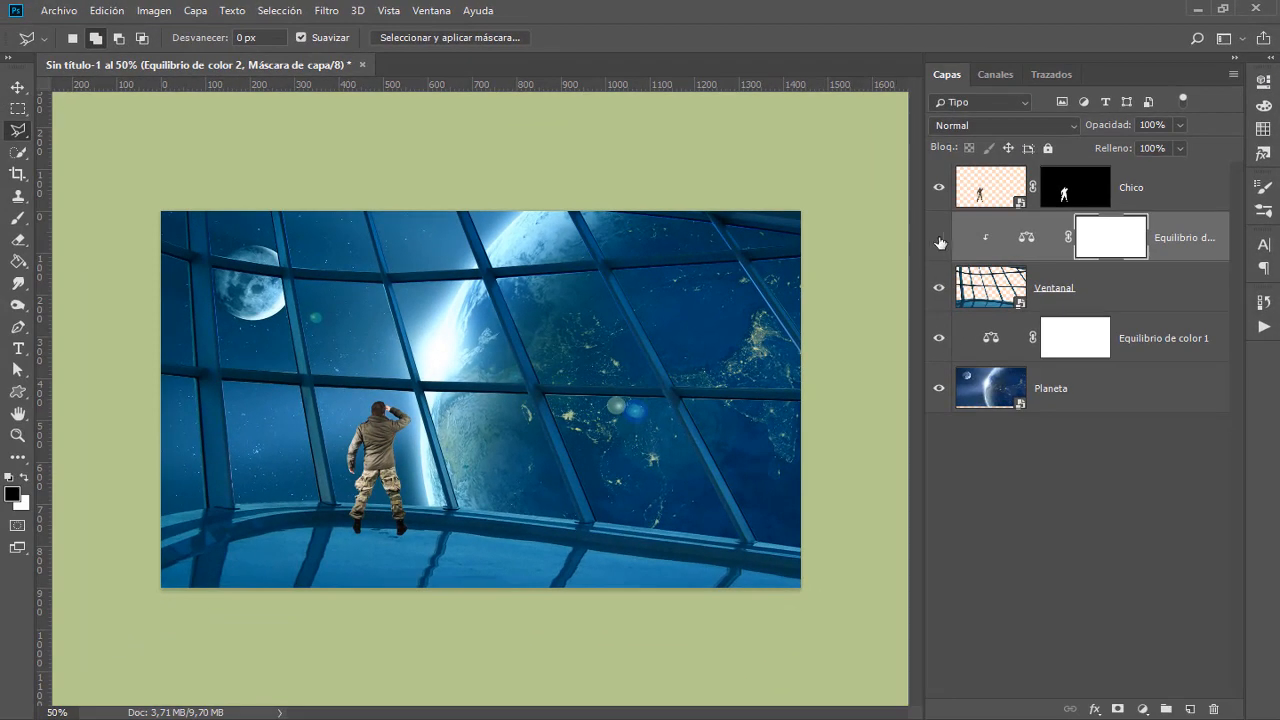
left_click(939, 242)
left_click(939, 241)
Group Ventanal with its clipped Color Balance layer, and group Planeta with Equilibrio de color 1 separately
left_click(1204, 295)
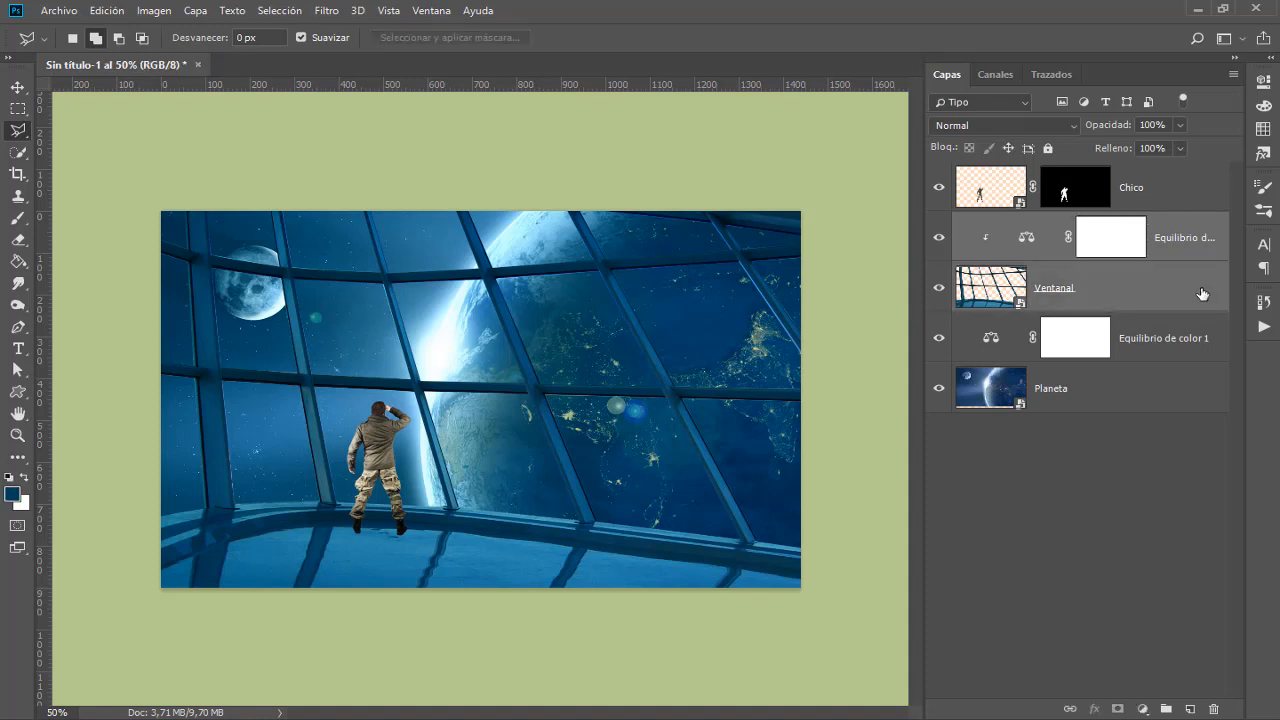
key("ctrl+g")
left_click(1152, 268)
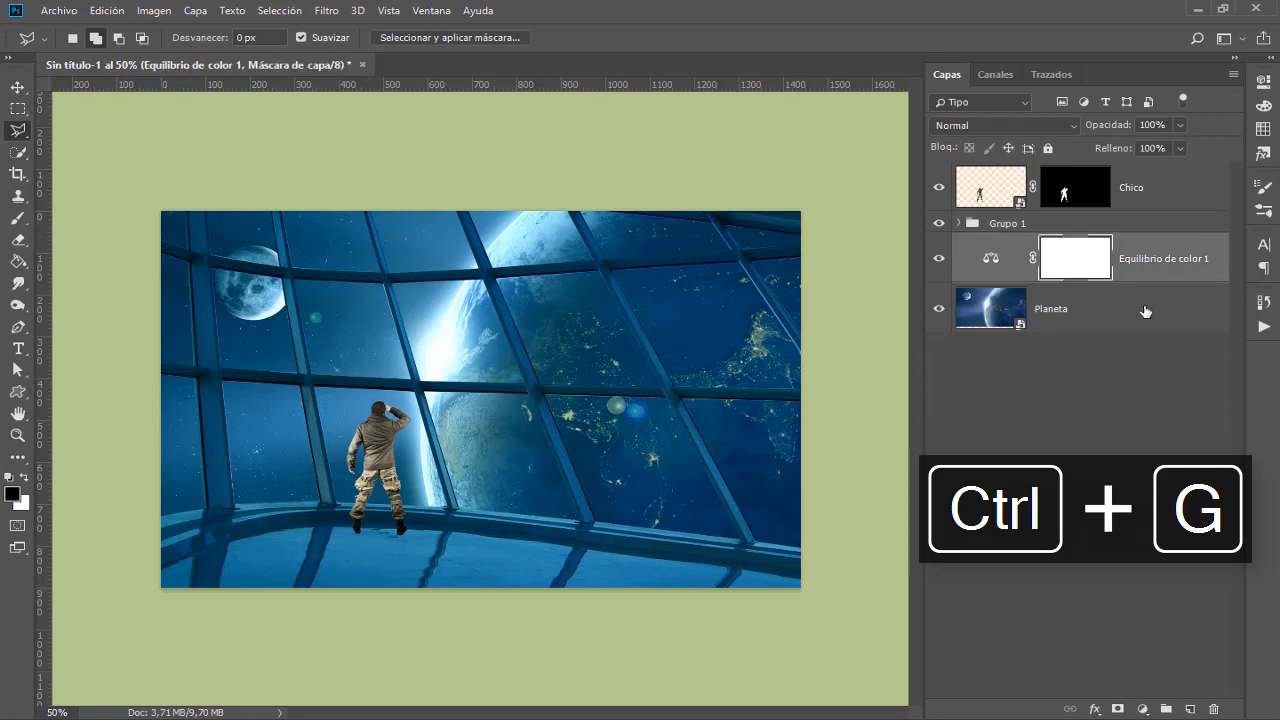
left_click(1143, 309, "shift")
key("ctrl+g")
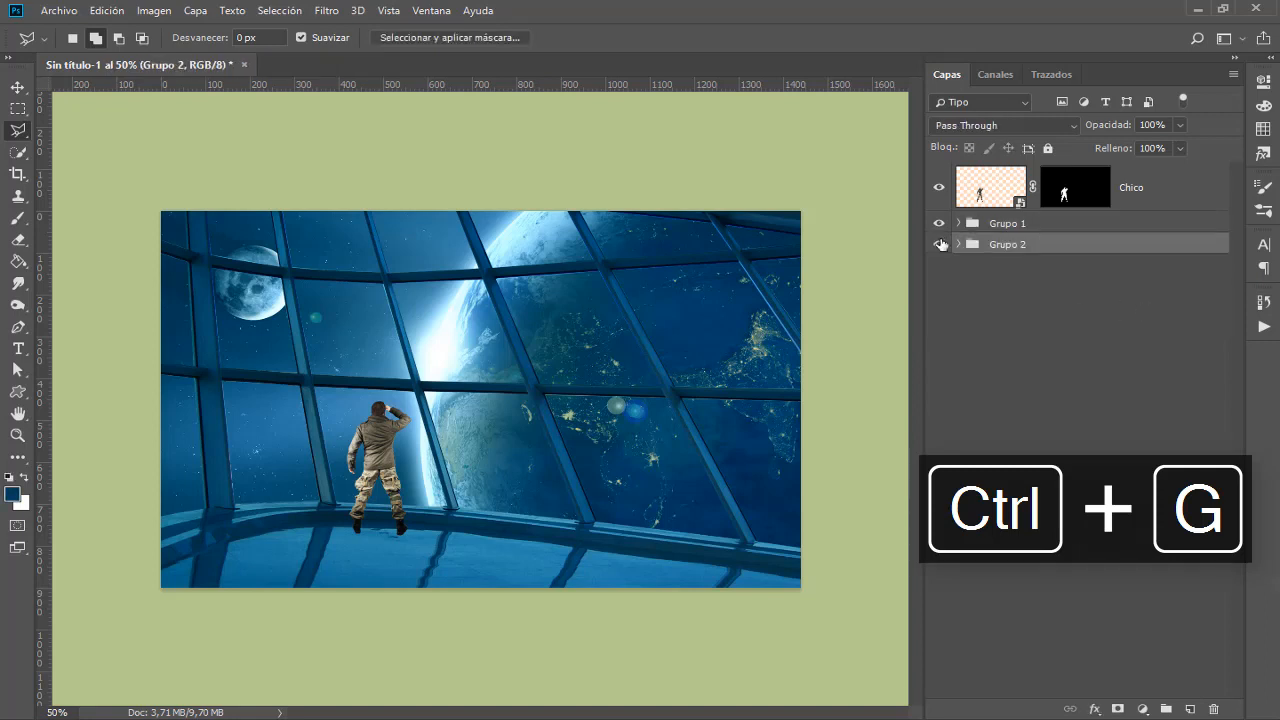
Rename the Grupo 2 group as Fondo and the Grupo 1 group as Ventanal
double_click(1007, 244)
type("F")
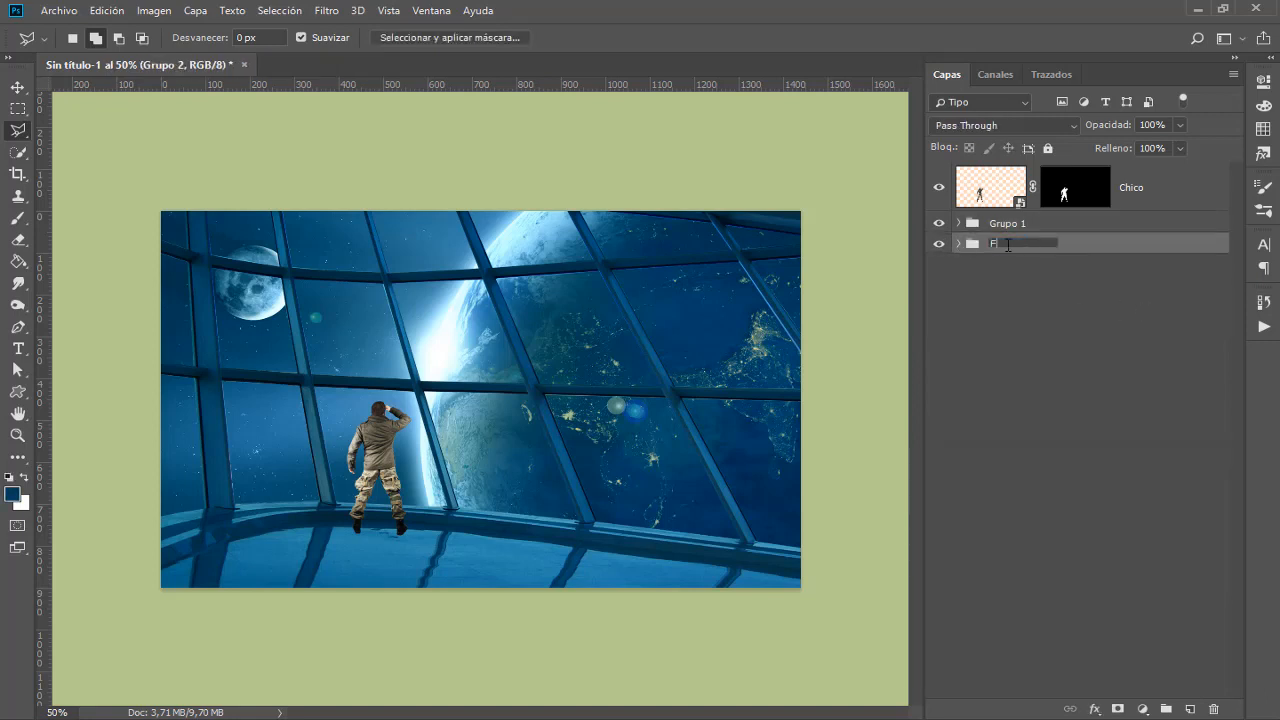
type("ondo")
left_click(1020, 223)
double_click(1010, 223)
type("Ventanal")
key("Return")
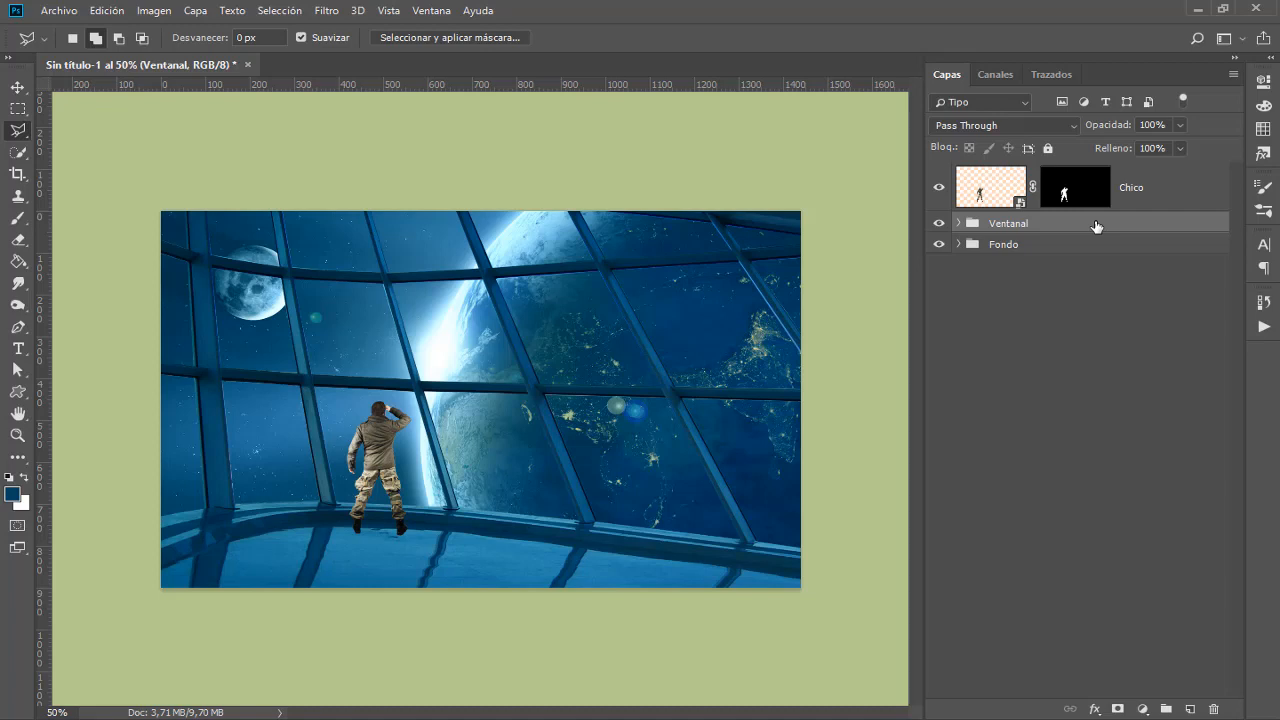
Create a new layer named Sombra between the Chico layer and the Ventanal group
left_click(1151, 201)
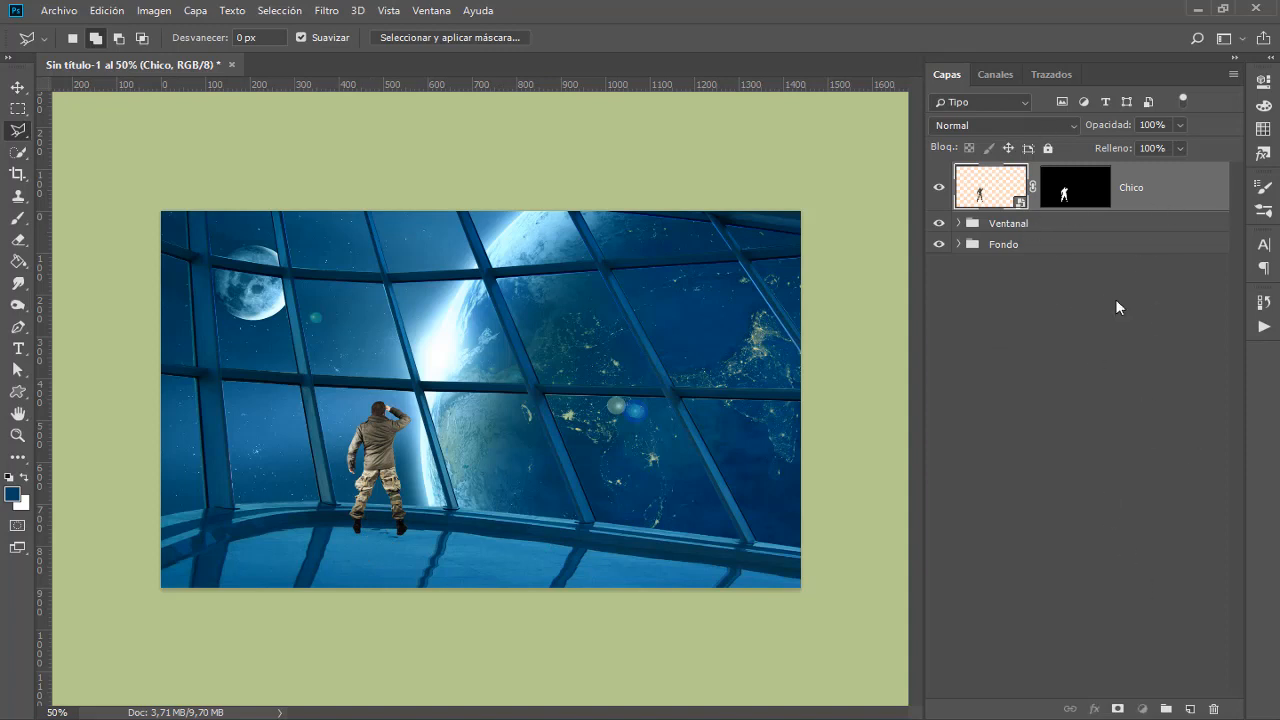
left_click(1030, 228)
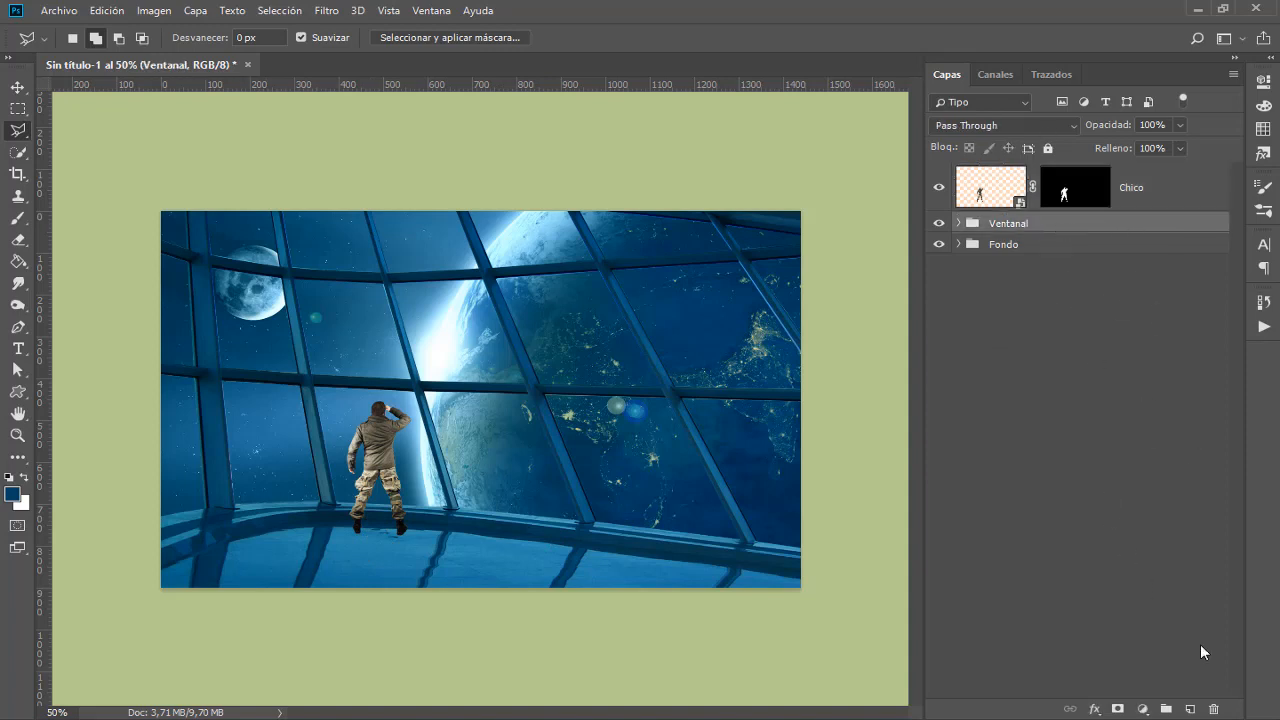
left_click(1190, 708)
double_click(1050, 238)
type("Sombra")
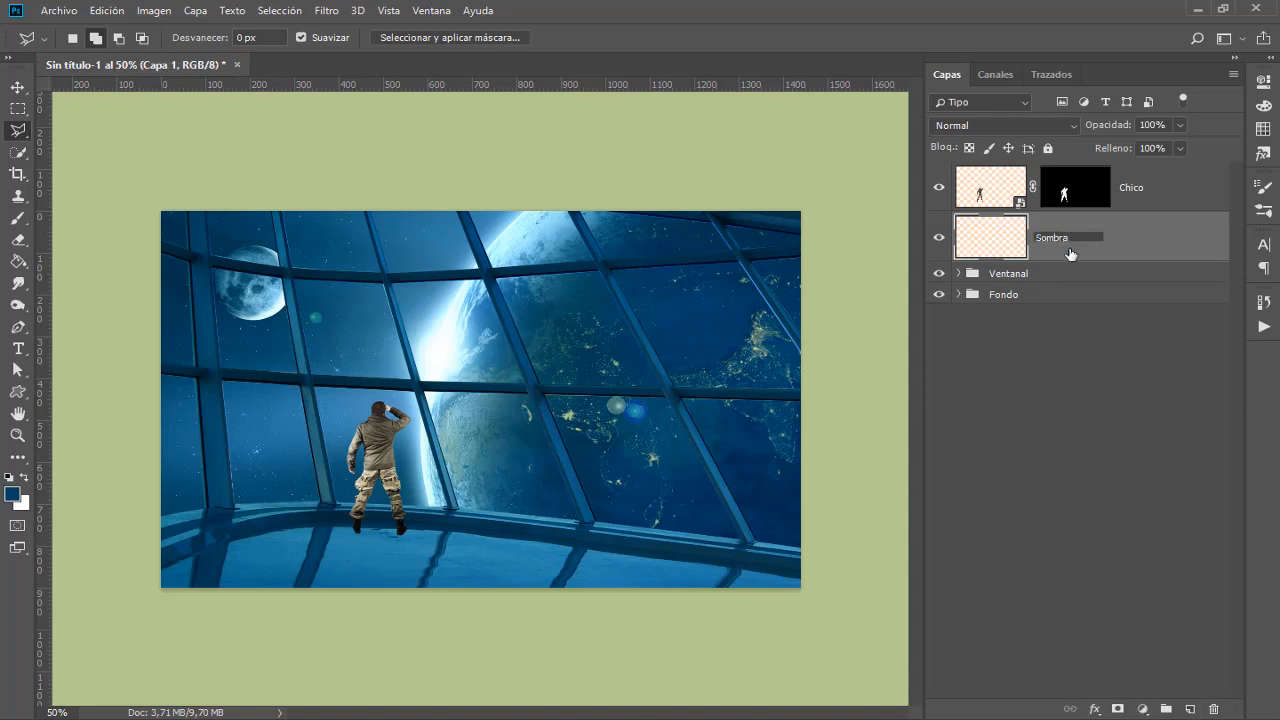
key("Return")
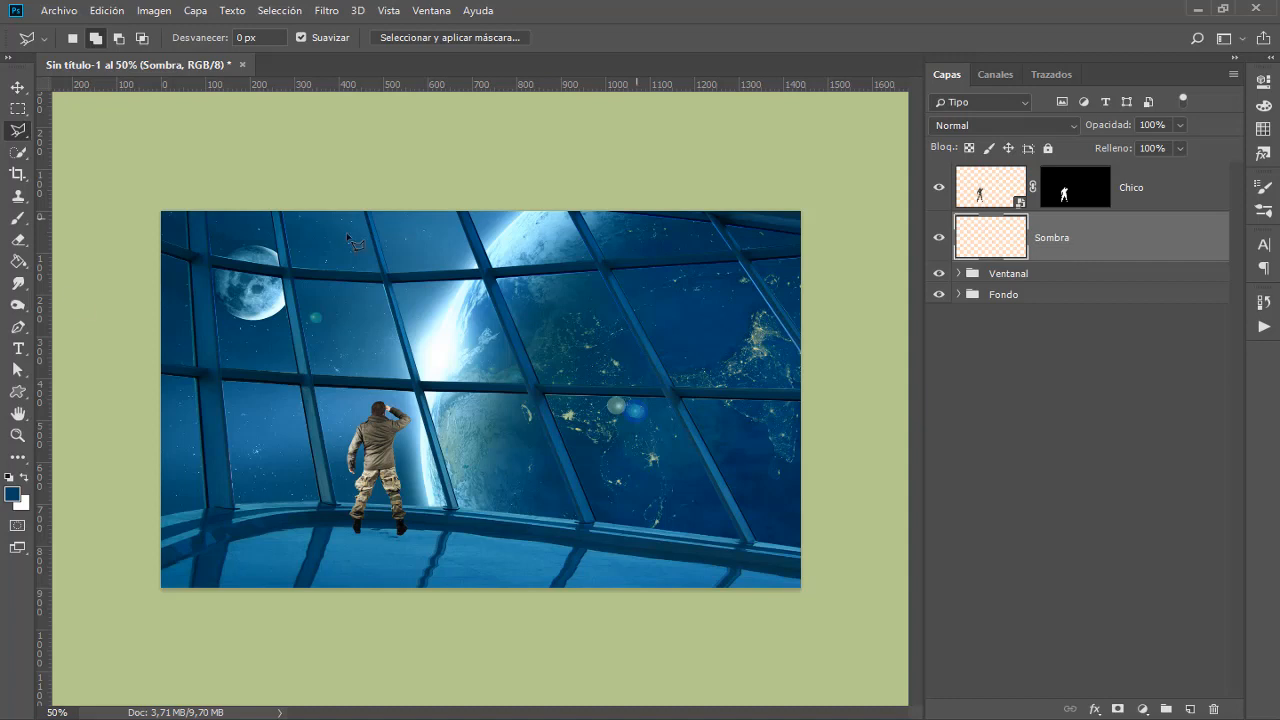
Choose the Brush tool with a soft round general brush and reduce its size to 29 px
left_click_drag(18, 218, 196, 224)
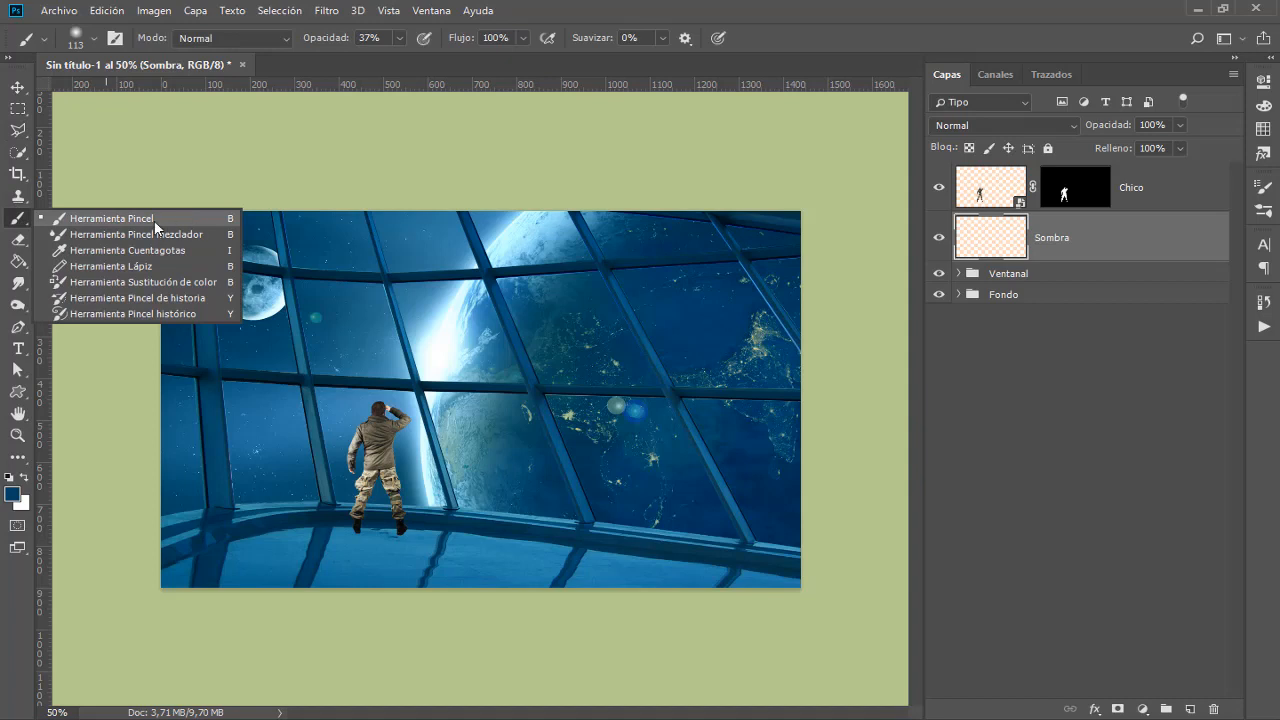
right_click(381, 285)
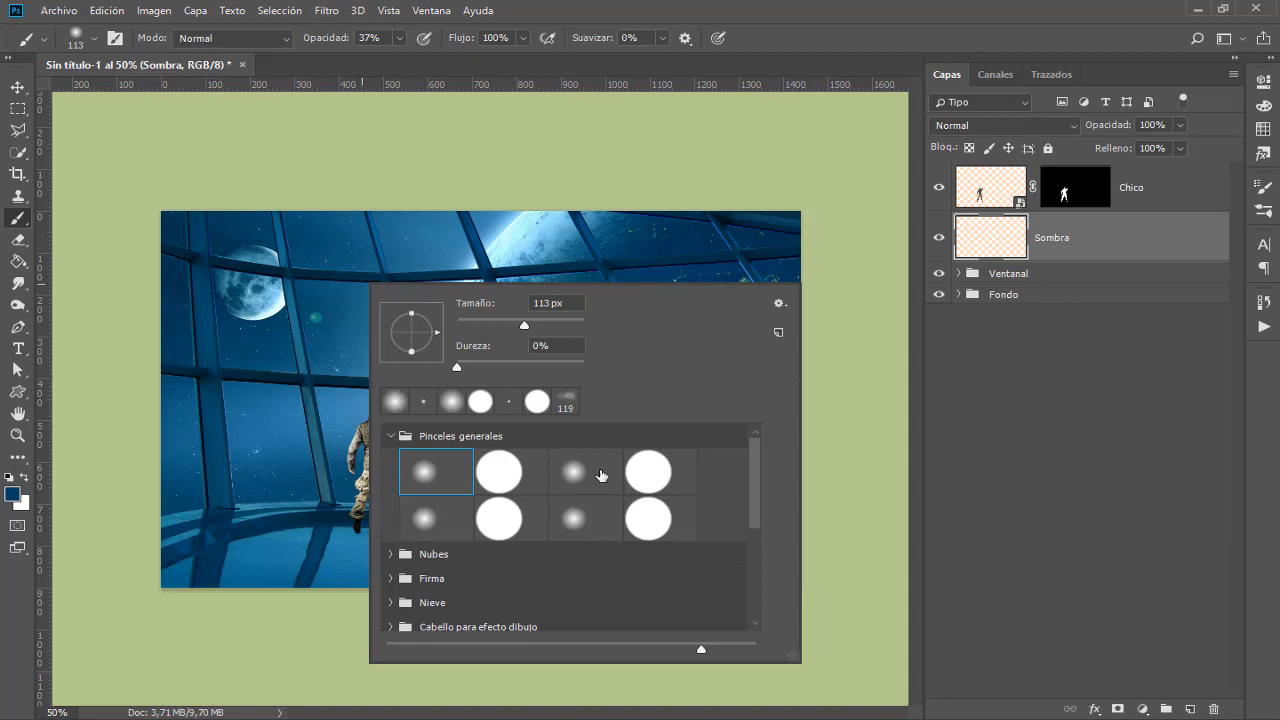
left_click(421, 476)
left_click(336, 376)
left_click_drag(336, 380, 322, 383)
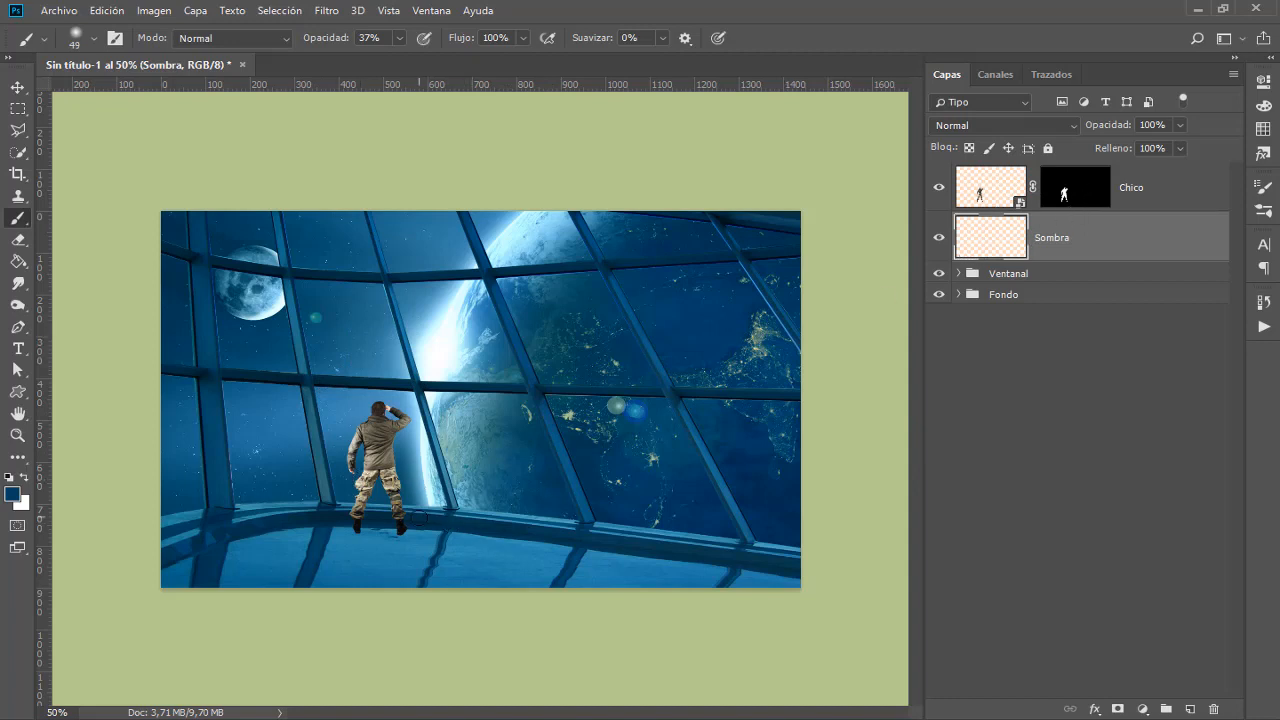
right_click(353, 515, "alt")
left_click_drag(353, 515, 351, 516)
Load the Chico layer mask as a selection, transform the selection outline and flip it vertically
left_click(1068, 196, "ctrl")
key("ctrl+plus")
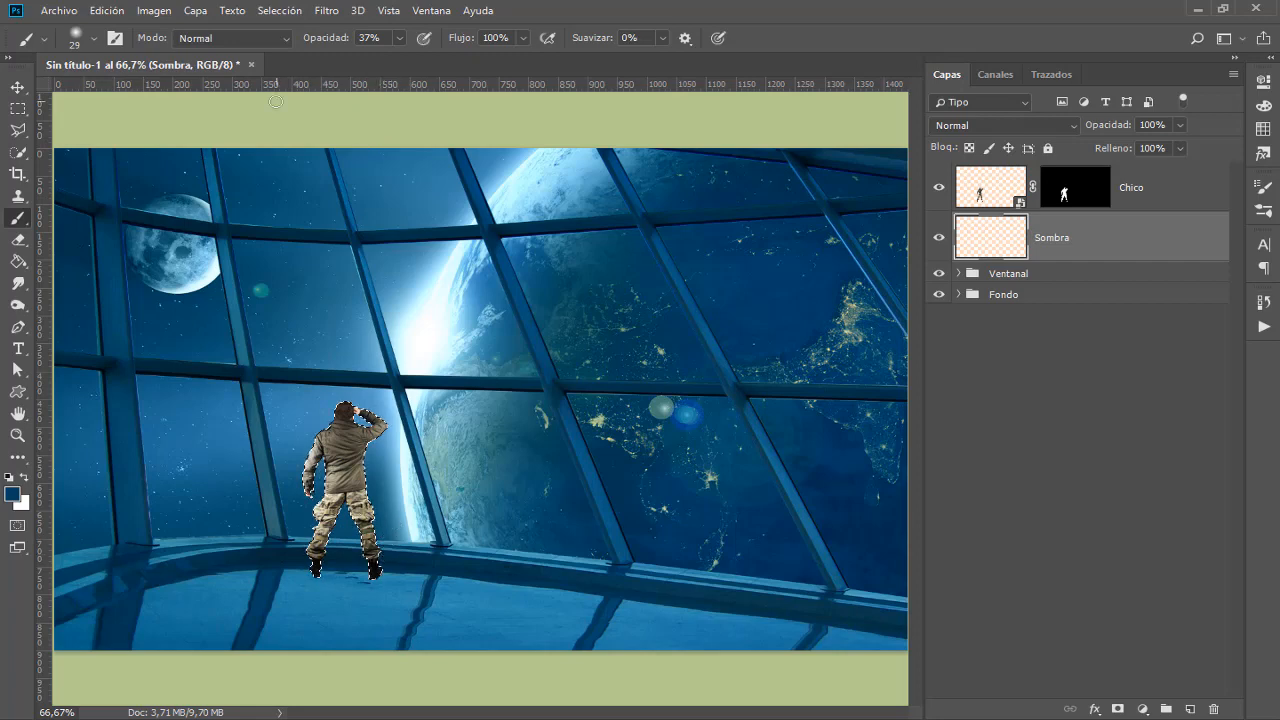
left_click(281, 11)
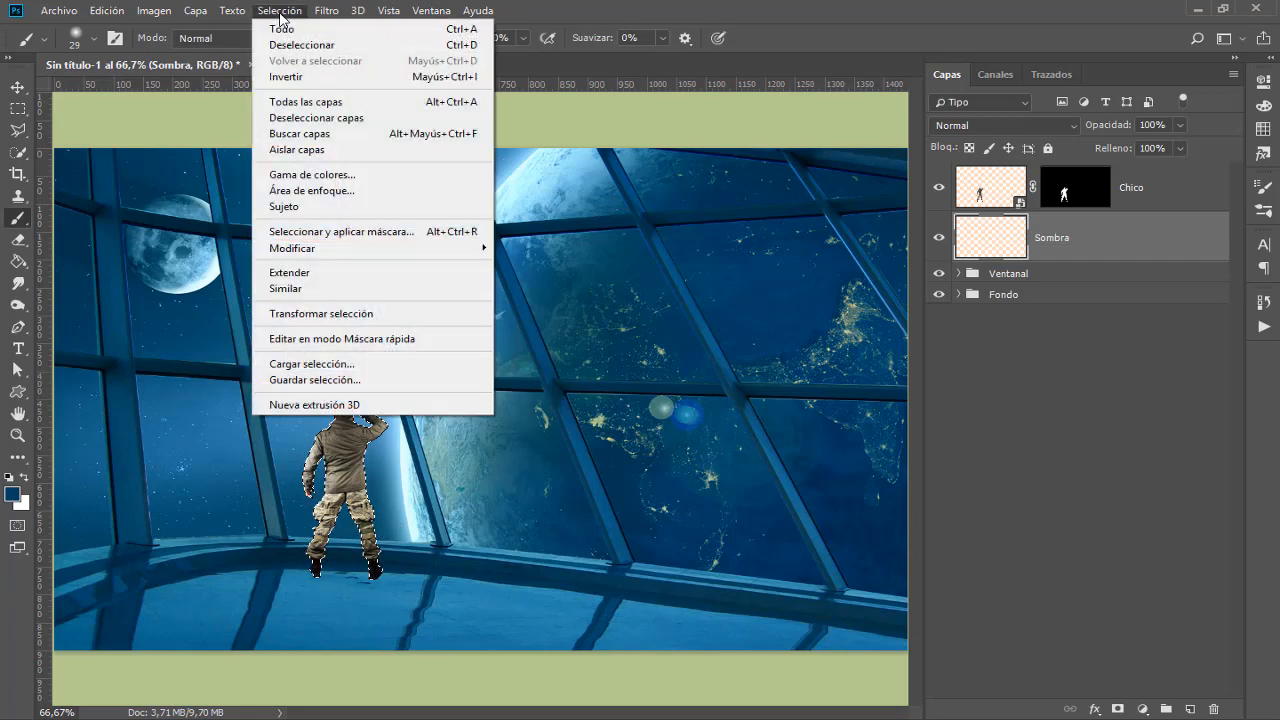
left_click(321, 314)
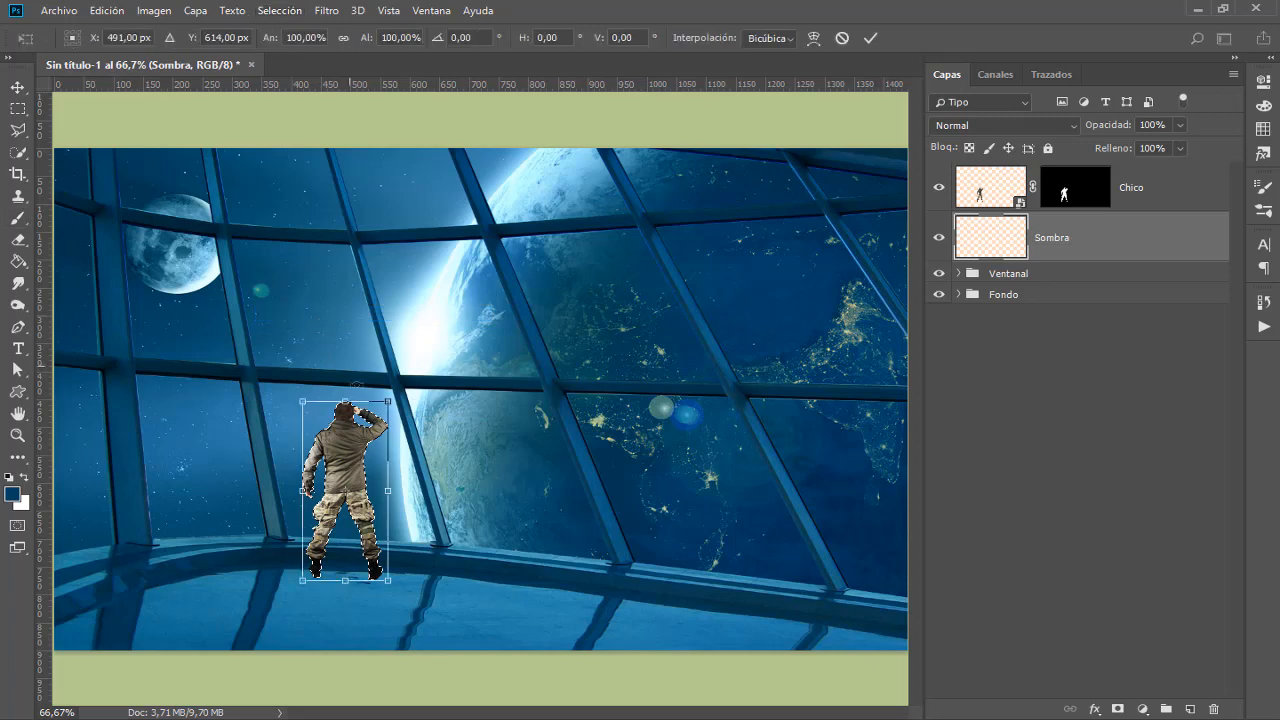
right_click(349, 479)
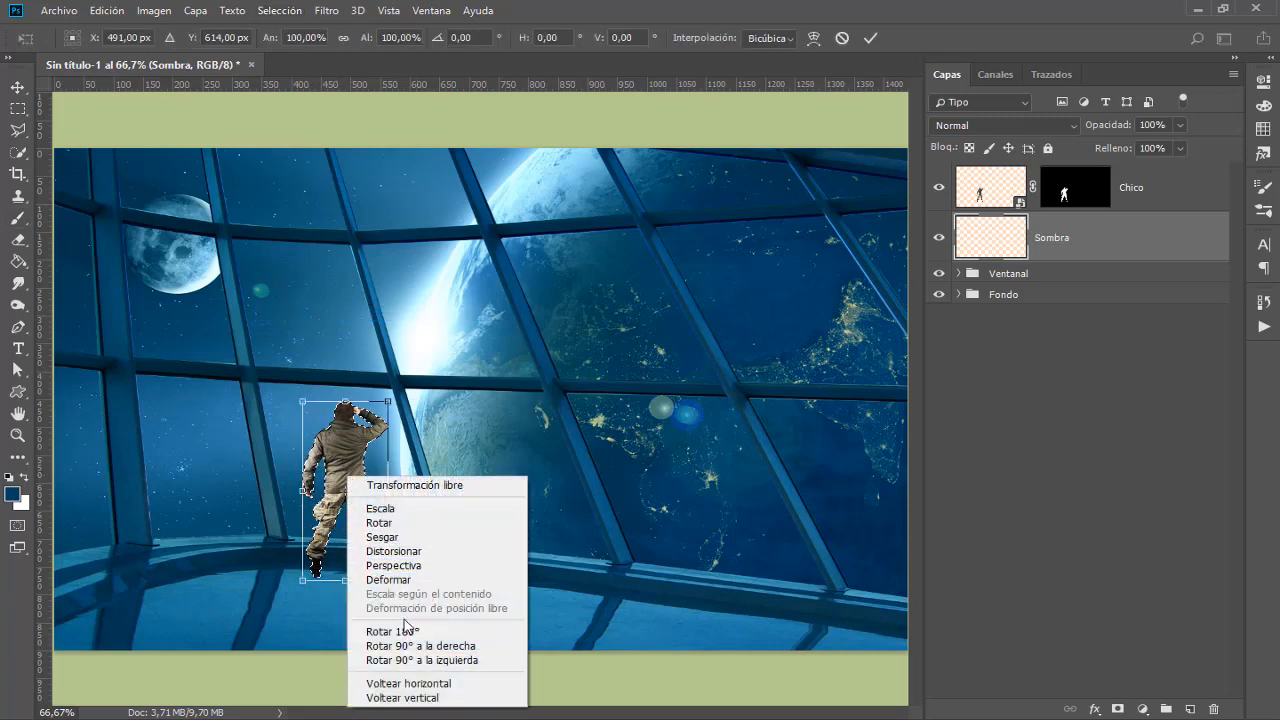
left_click(446, 699)
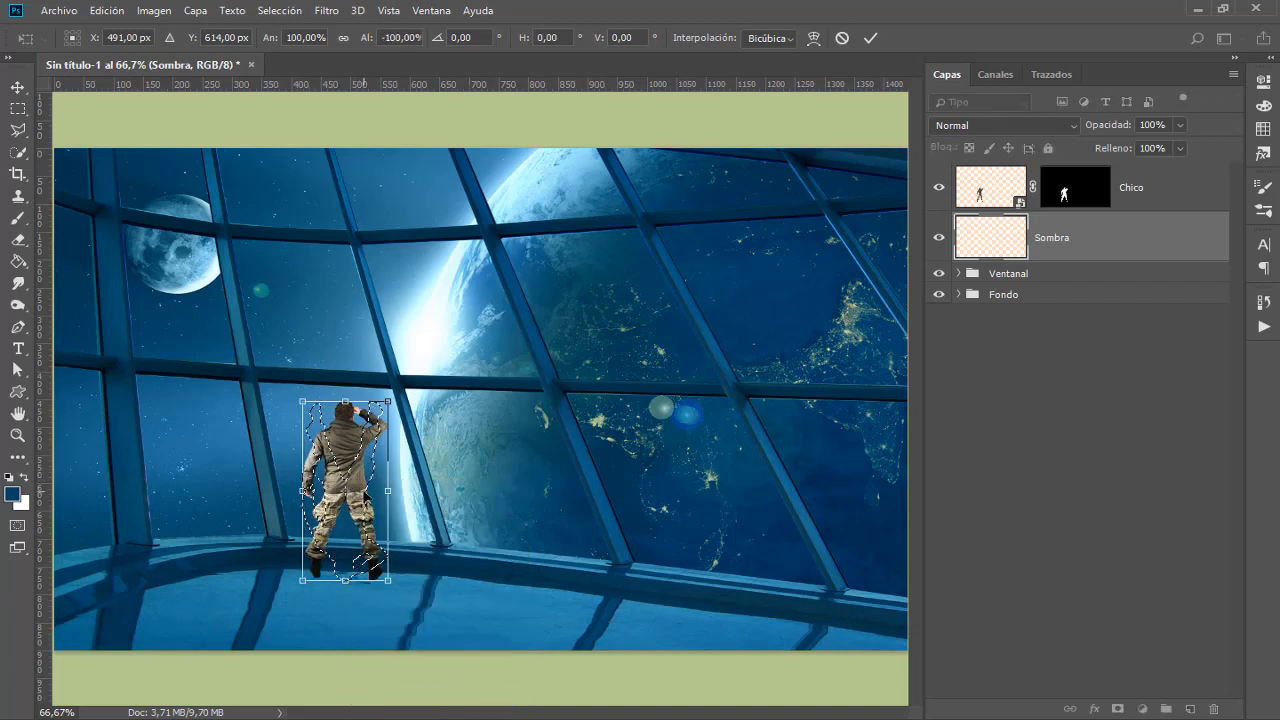
Move the flipped selection outline down so its feet meet the man's boots, at X 490 px and Y 904 px
left_click_drag(366, 490, 378, 583)
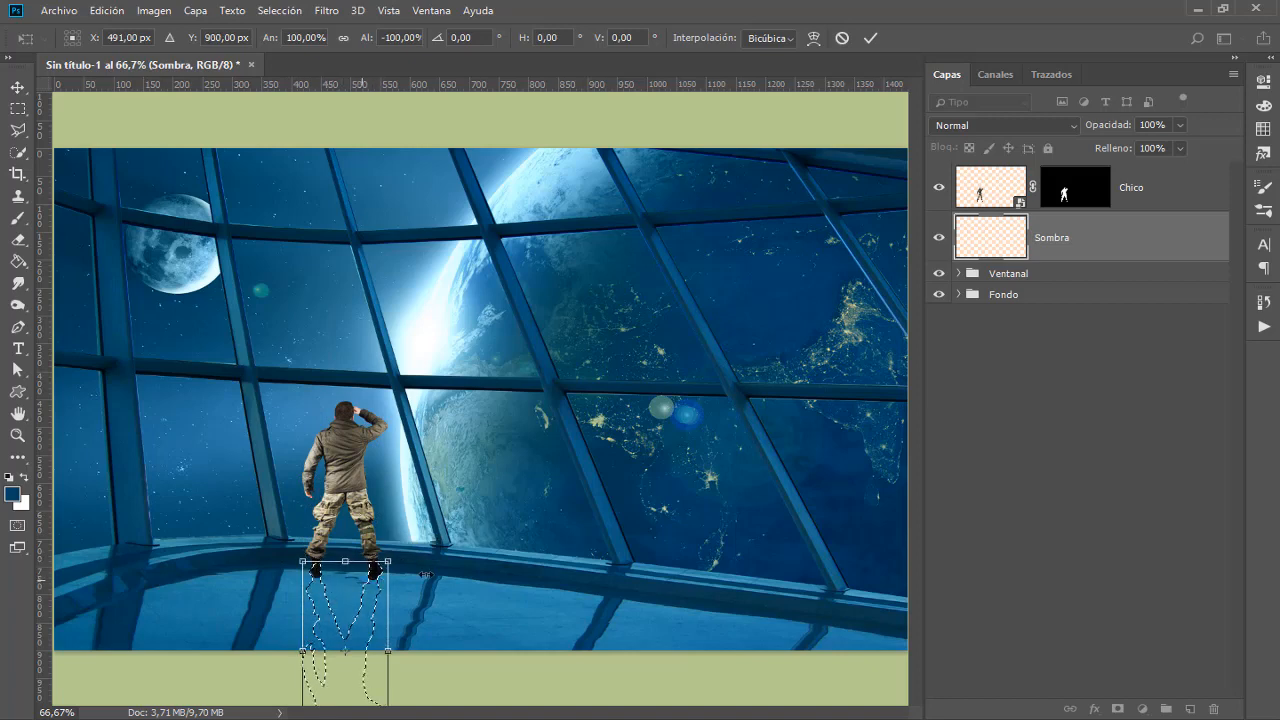
key("ctrl+plus")
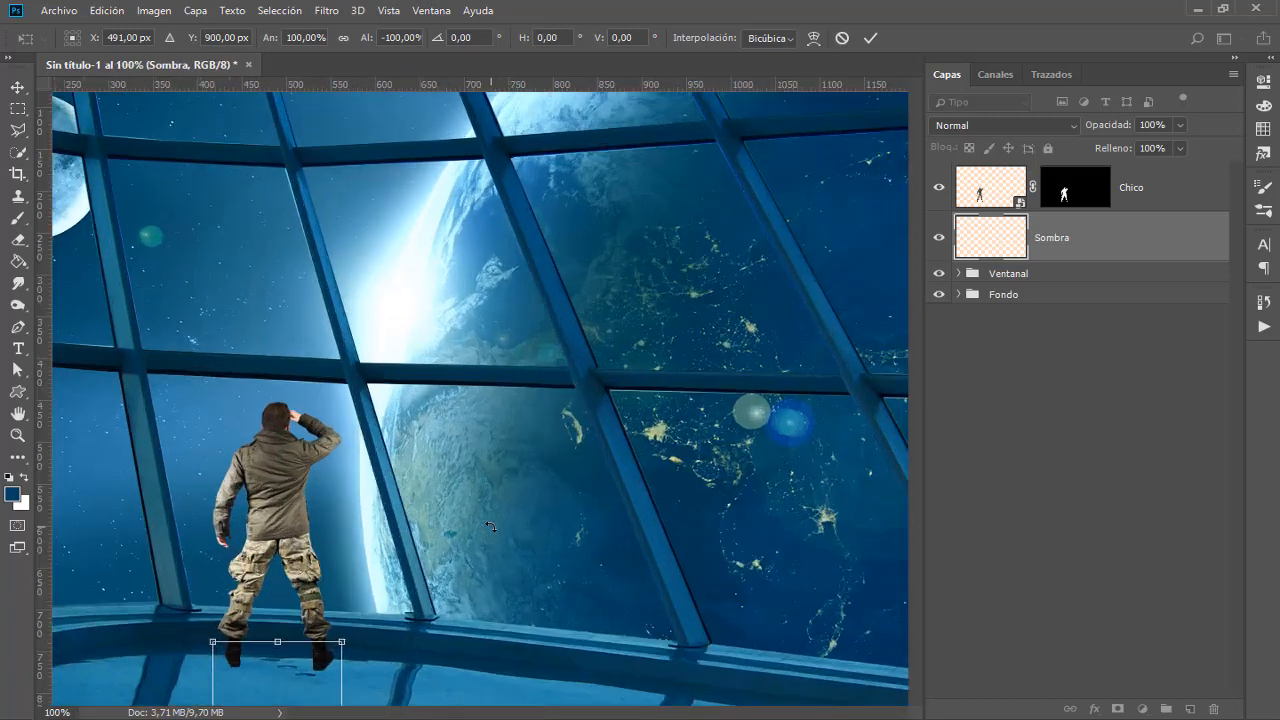
scroll(430, 515, "down", 3)
scroll(430, 515, "left", 1)
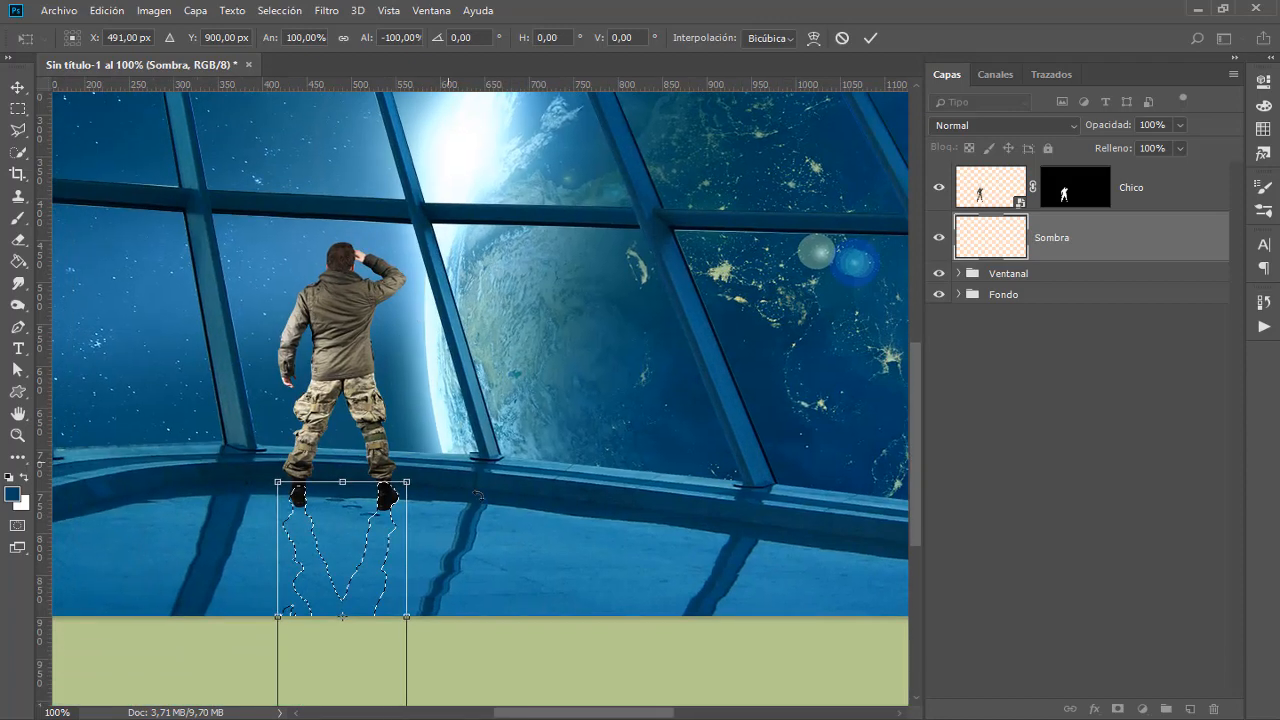
key("Down")
key("Down")
key("Down")
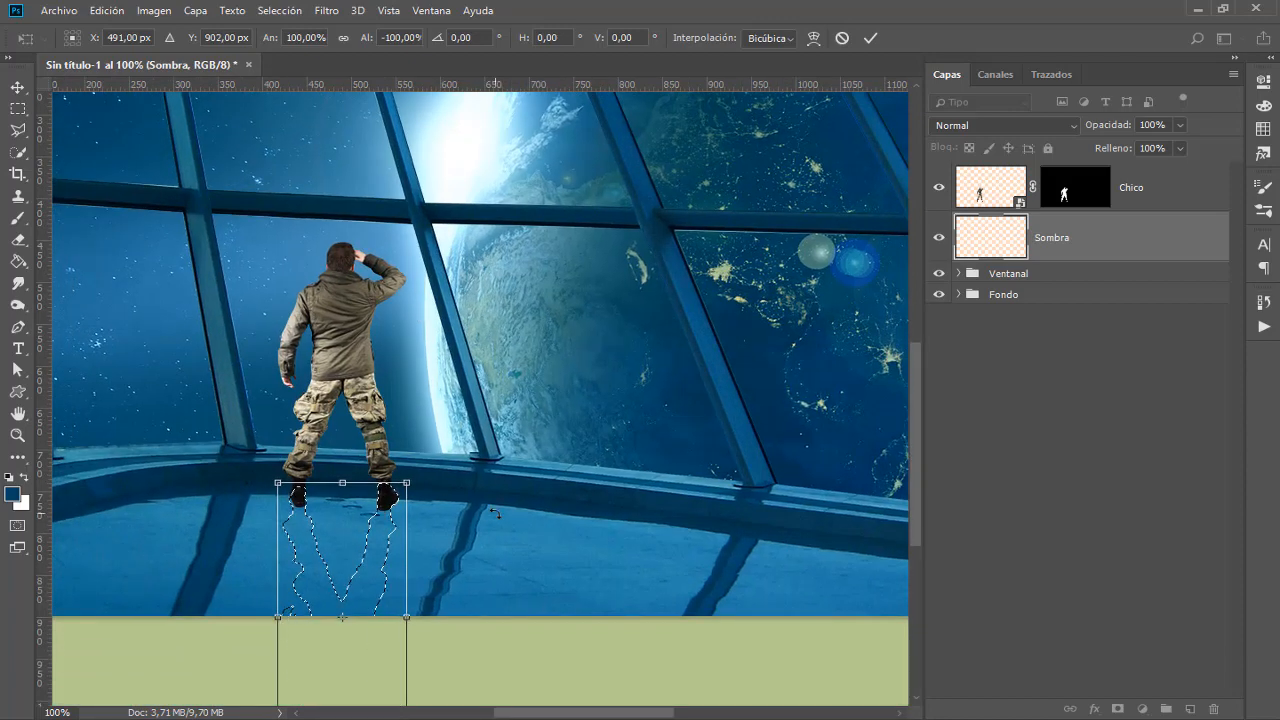
key("Down")
key("Left")
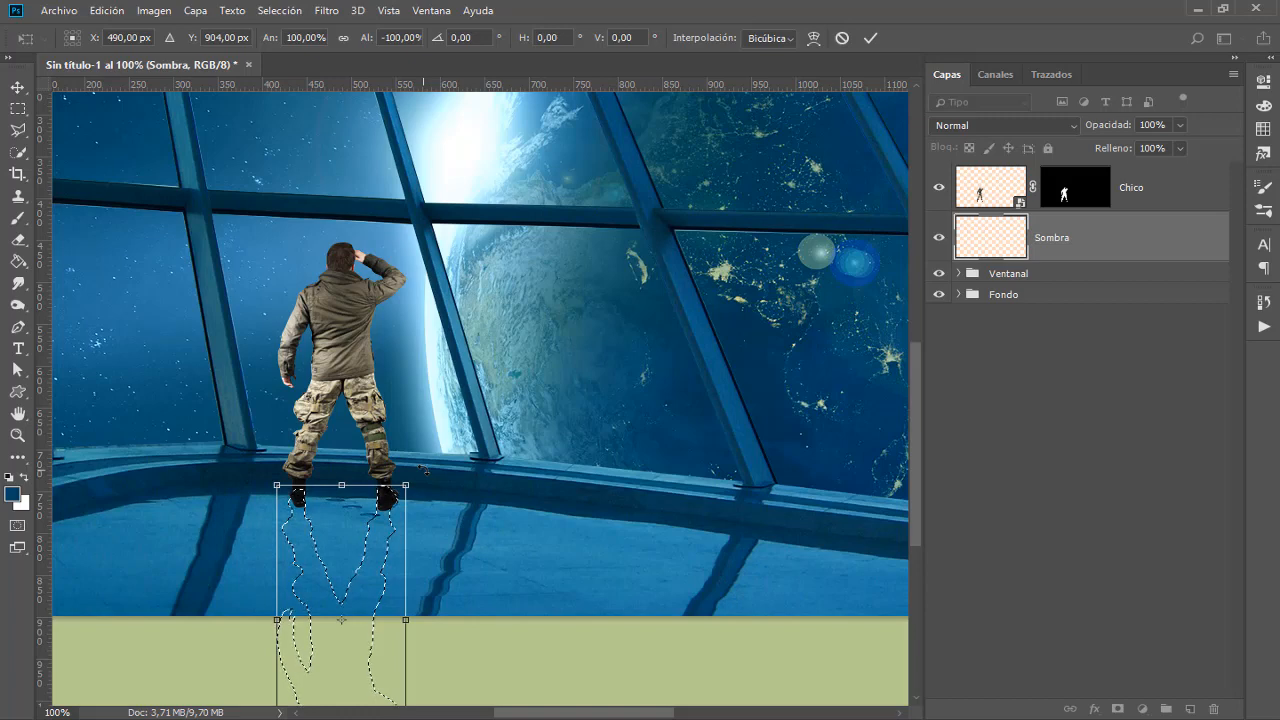
Try rotating the flipped outline about its centre and about a reference point moved to its upper edge, undoing each rotation
mouse_move(425, 470)
left_mouse_down()
mouse_move(440, 456)
mouse_move(450, 468)
left_mouse_up()
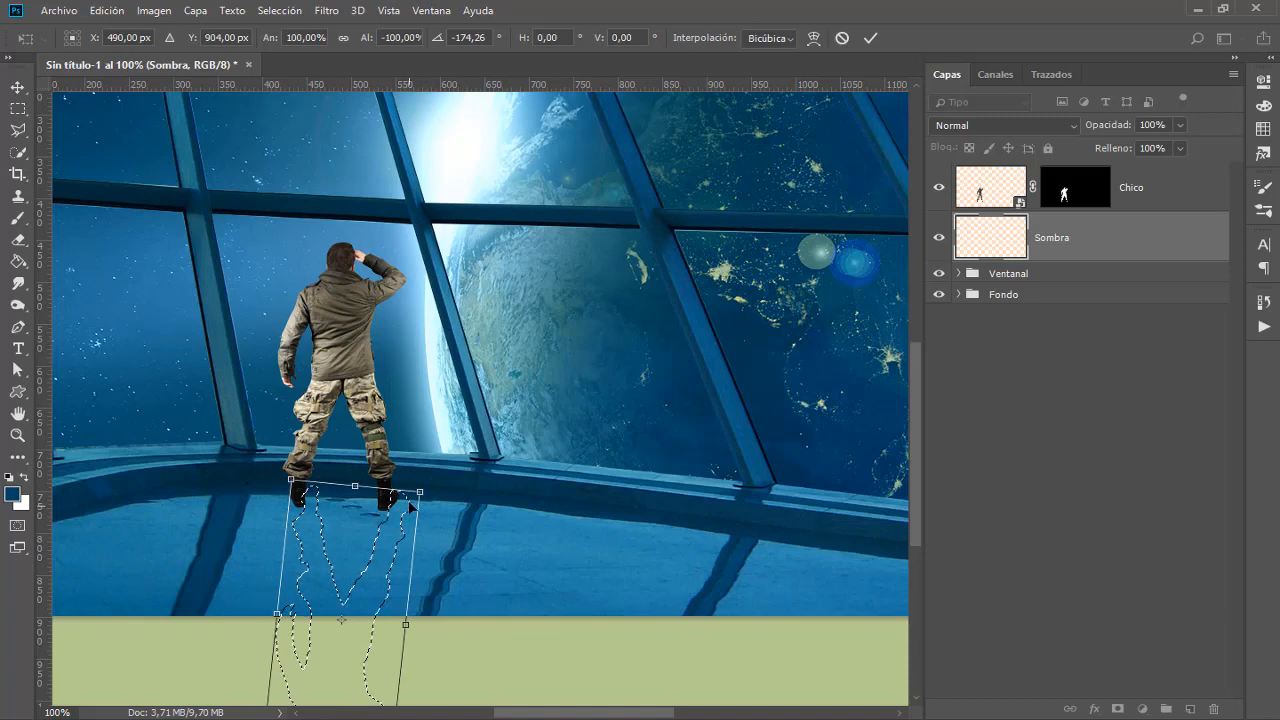
key("ctrl+z")
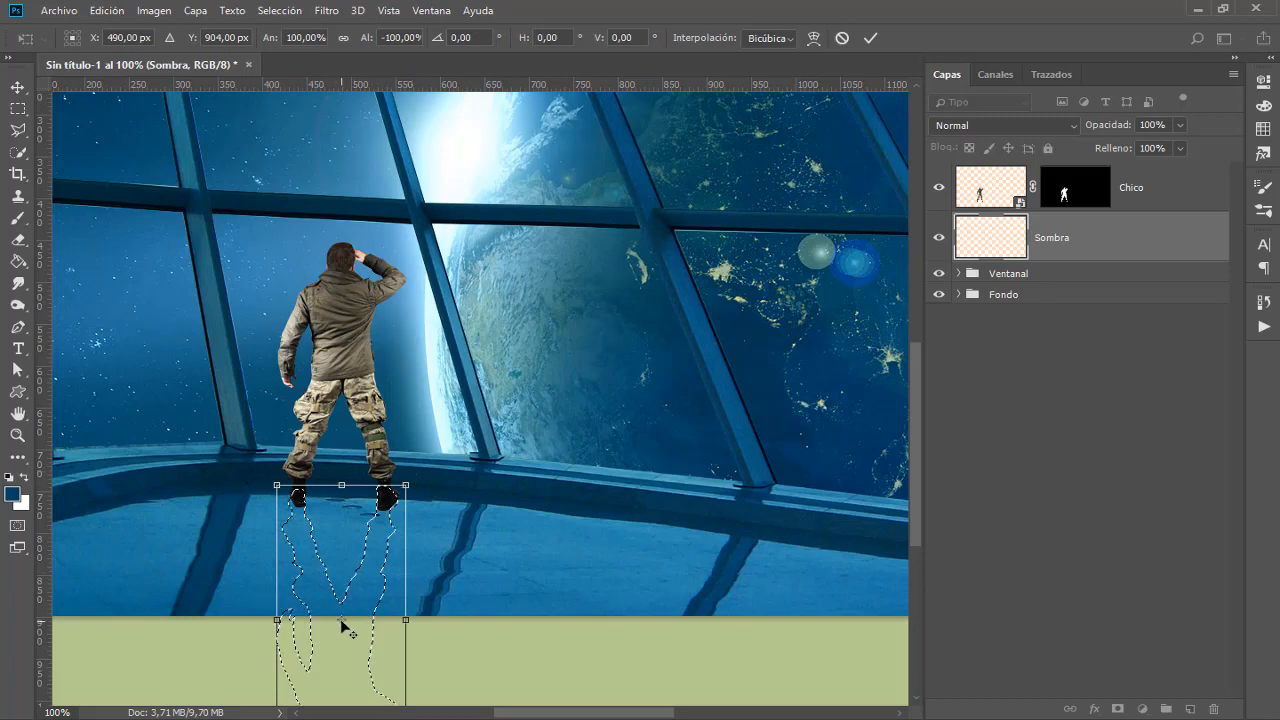
left_click_drag(340, 619, 343, 490)
left_click_drag(436, 462, 448, 474)
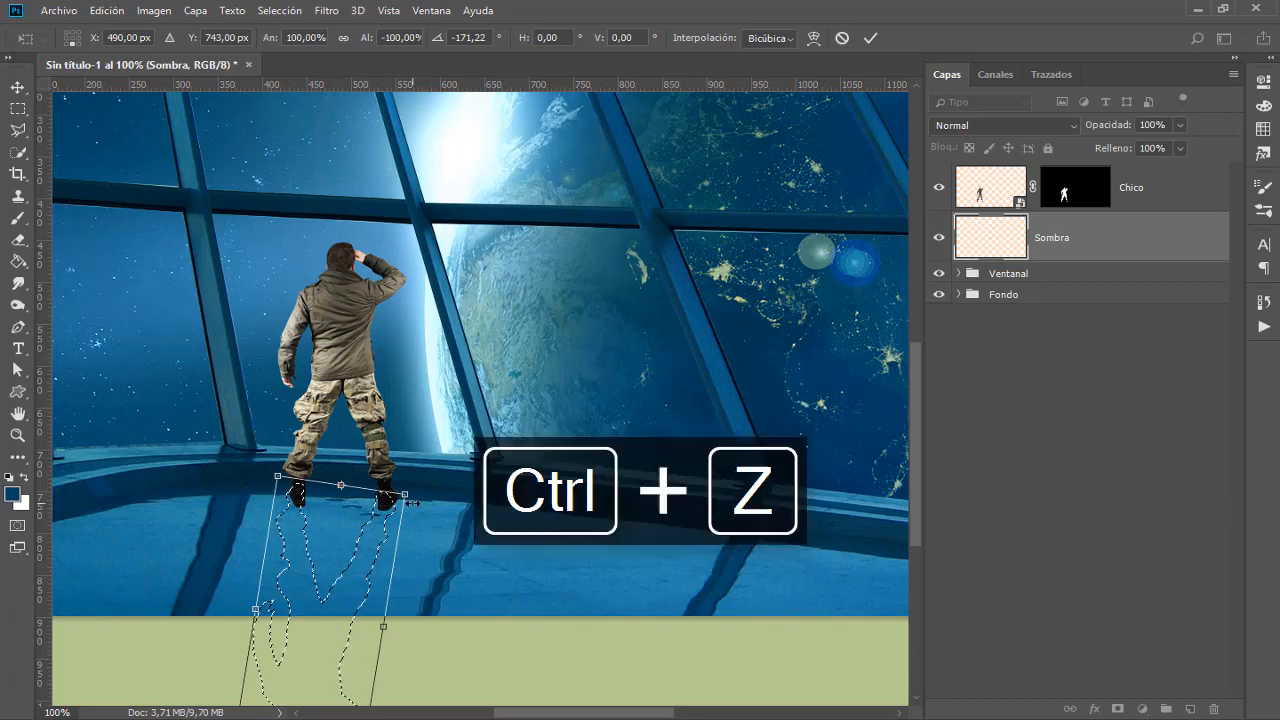
key("ctrl+z")
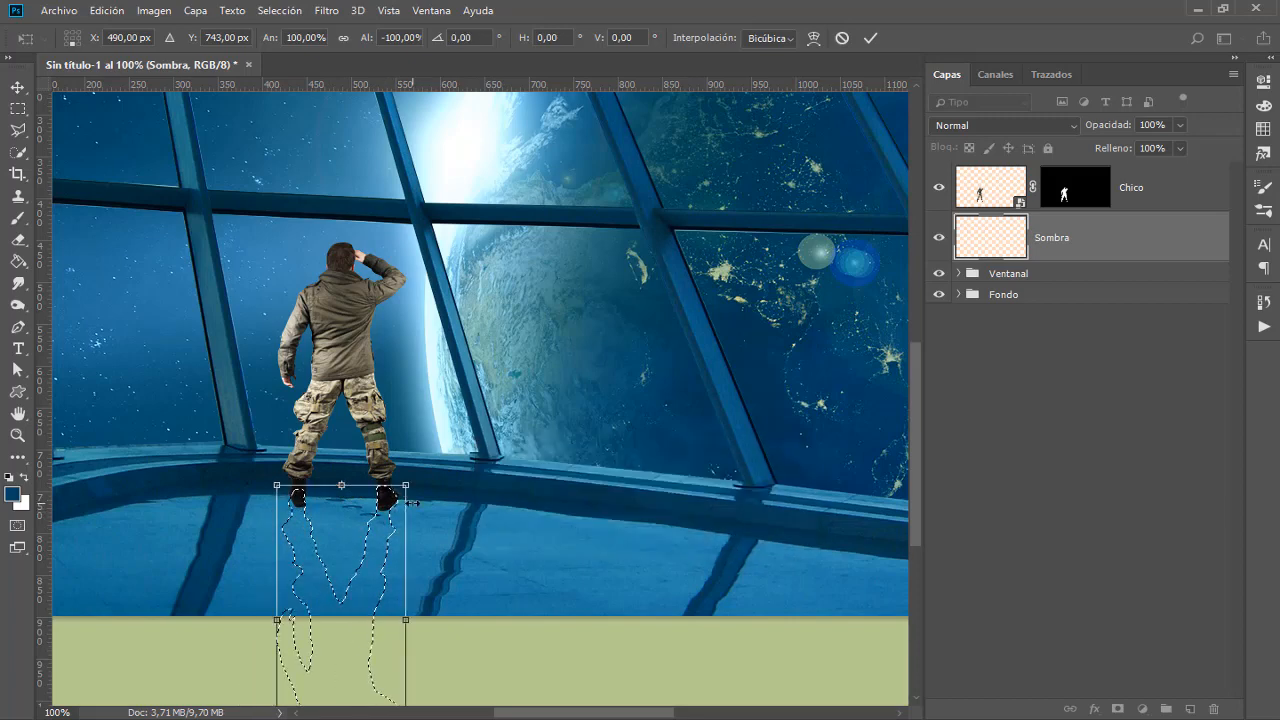
Distort the selection outline by shifting its two lower corners leftward, so it slants like the window-frame shadows on the floor
right_click(357, 515)
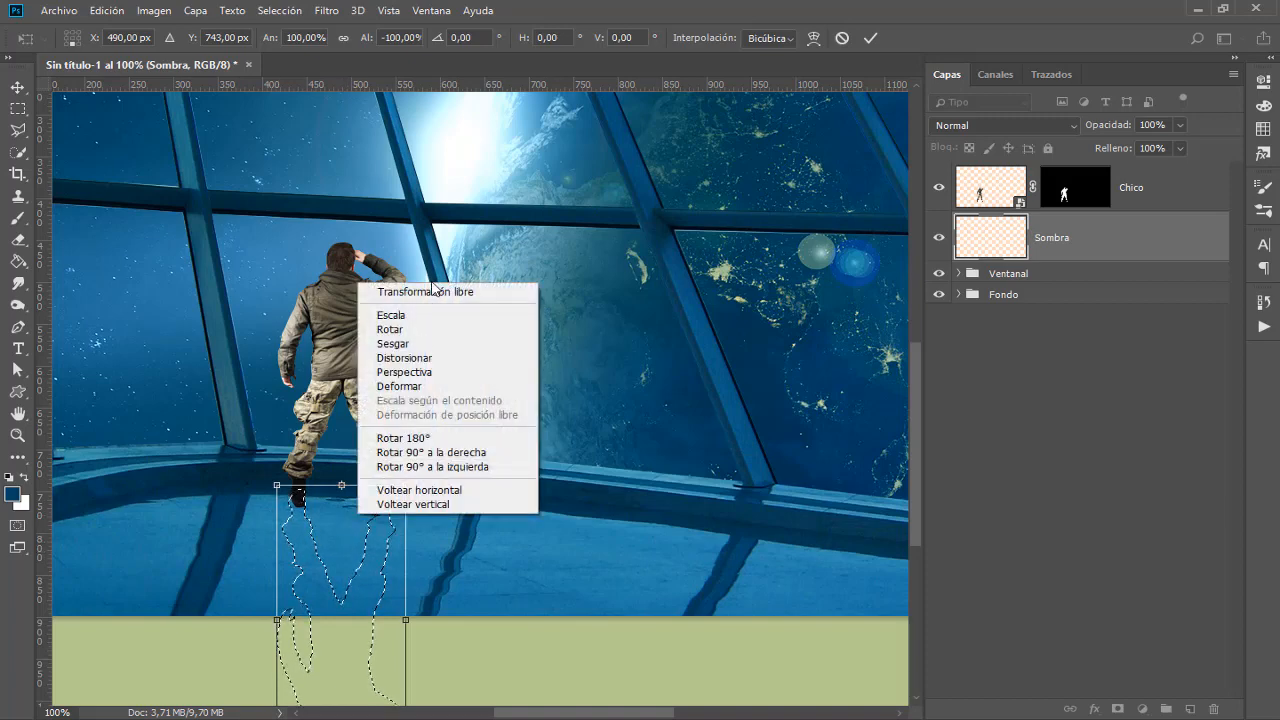
left_click(438, 360)
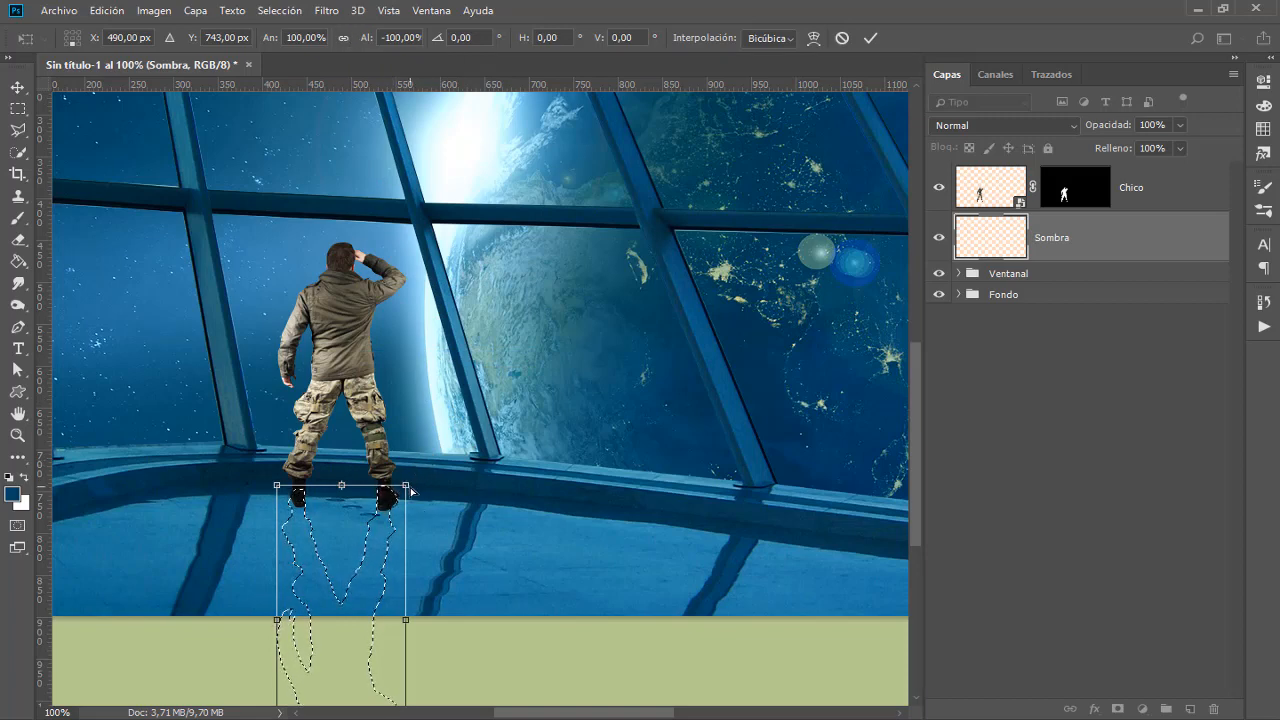
right_click(365, 543)
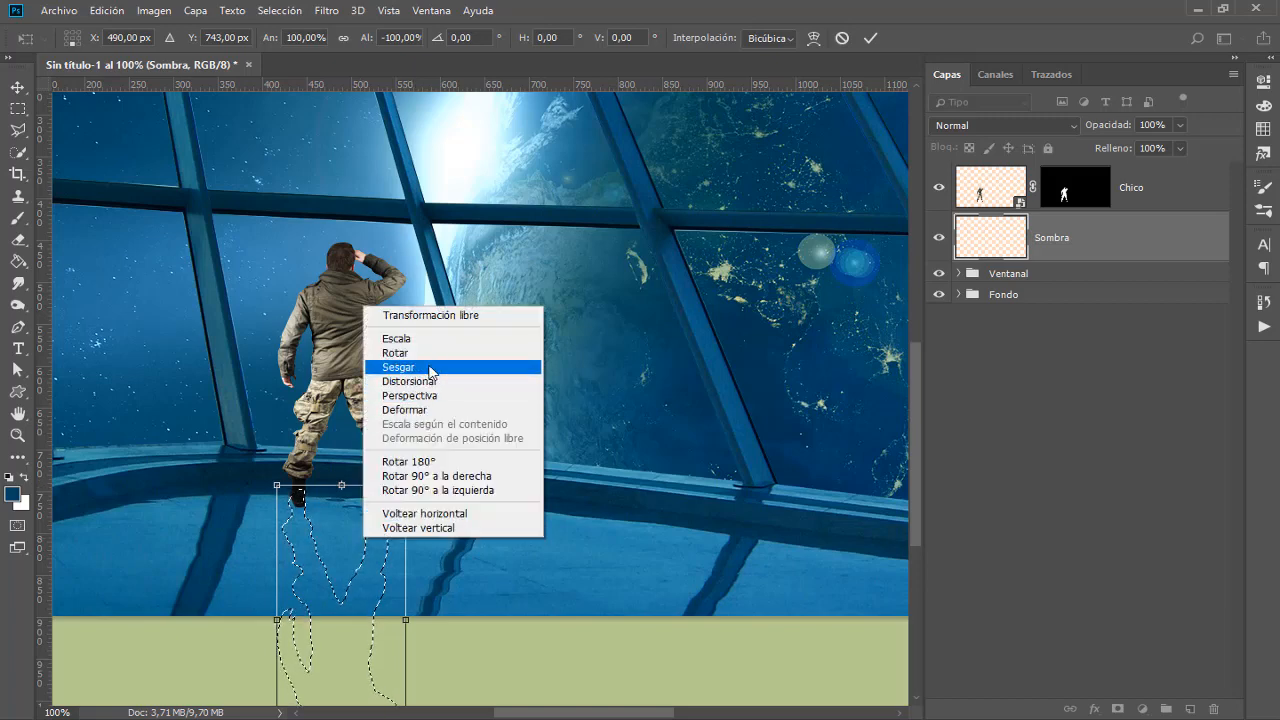
left_click(346, 35)
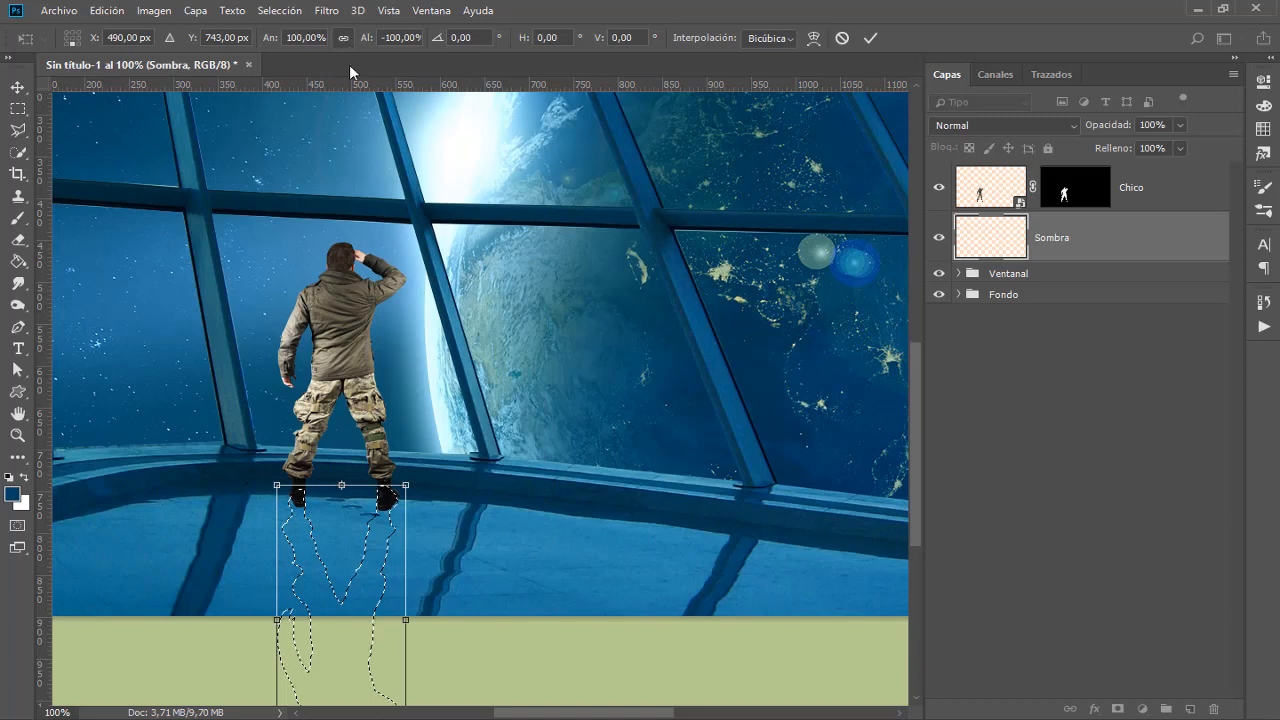
left_click(345, 37)
key("ctrl+minus")
key("ctrl+minus")
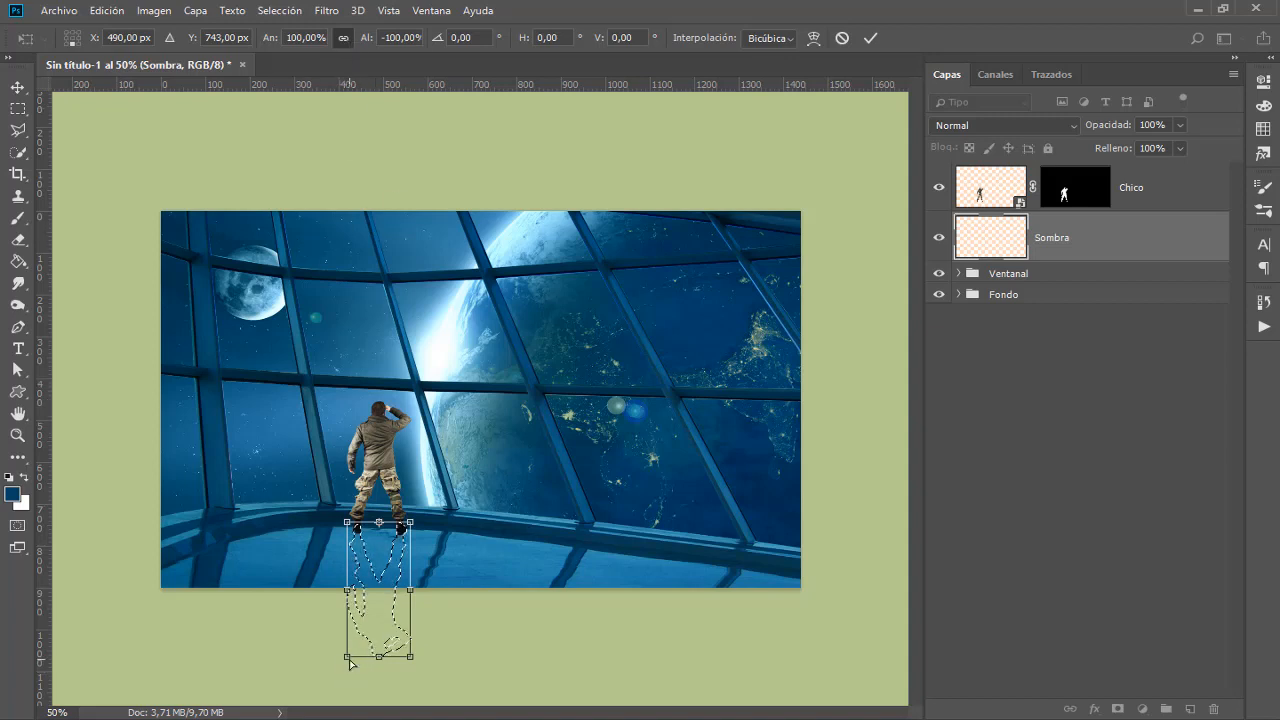
left_click_drag(346, 659, 310, 643)
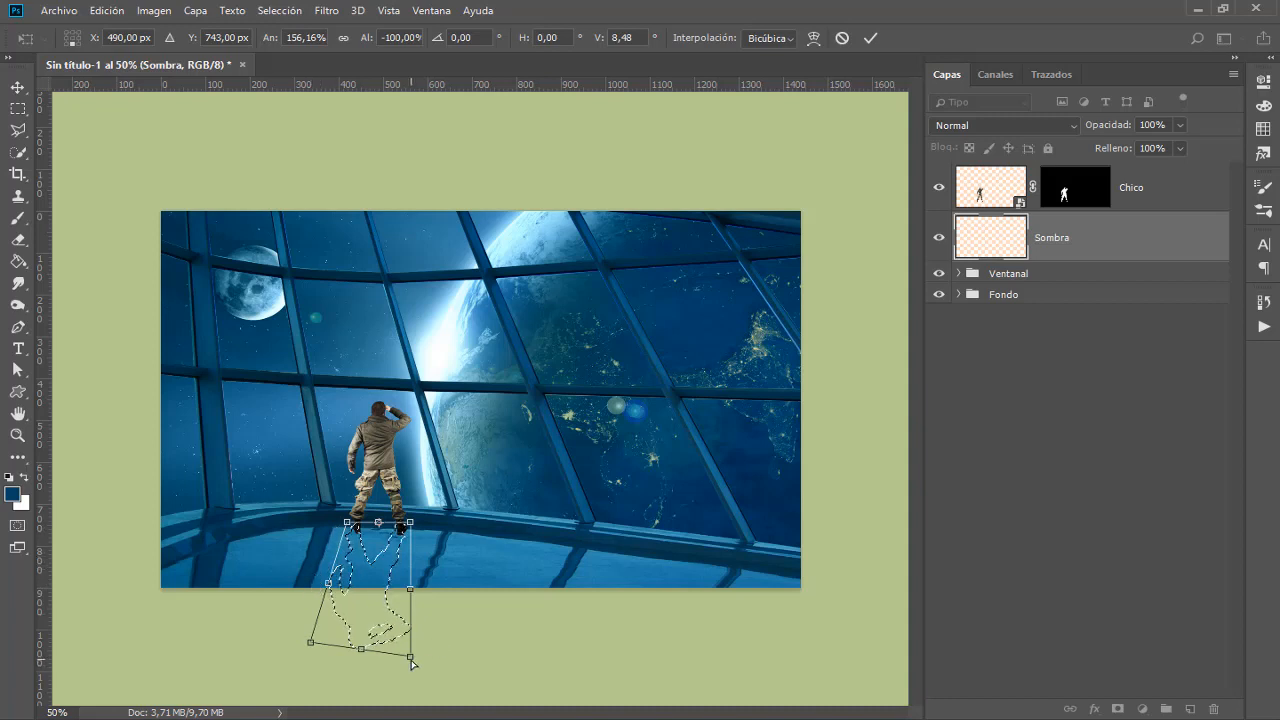
left_click_drag(410, 658, 369, 656)
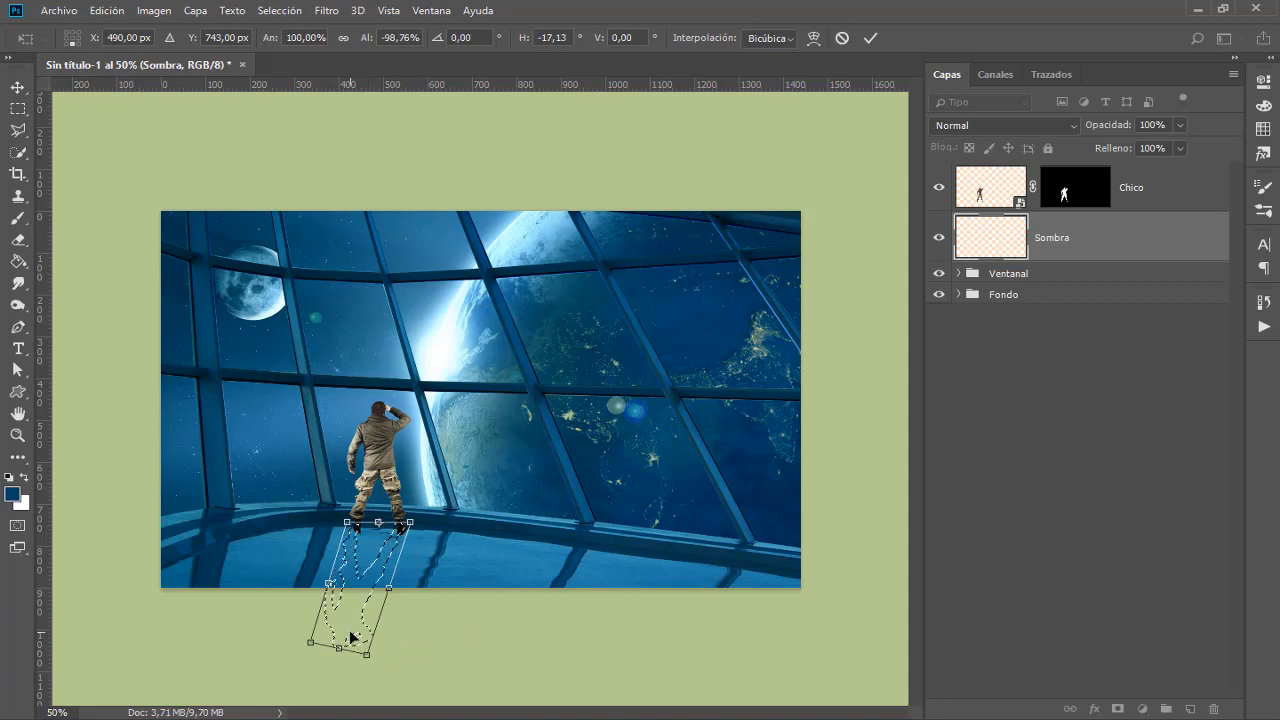
left_click_drag(311, 643, 304, 645)
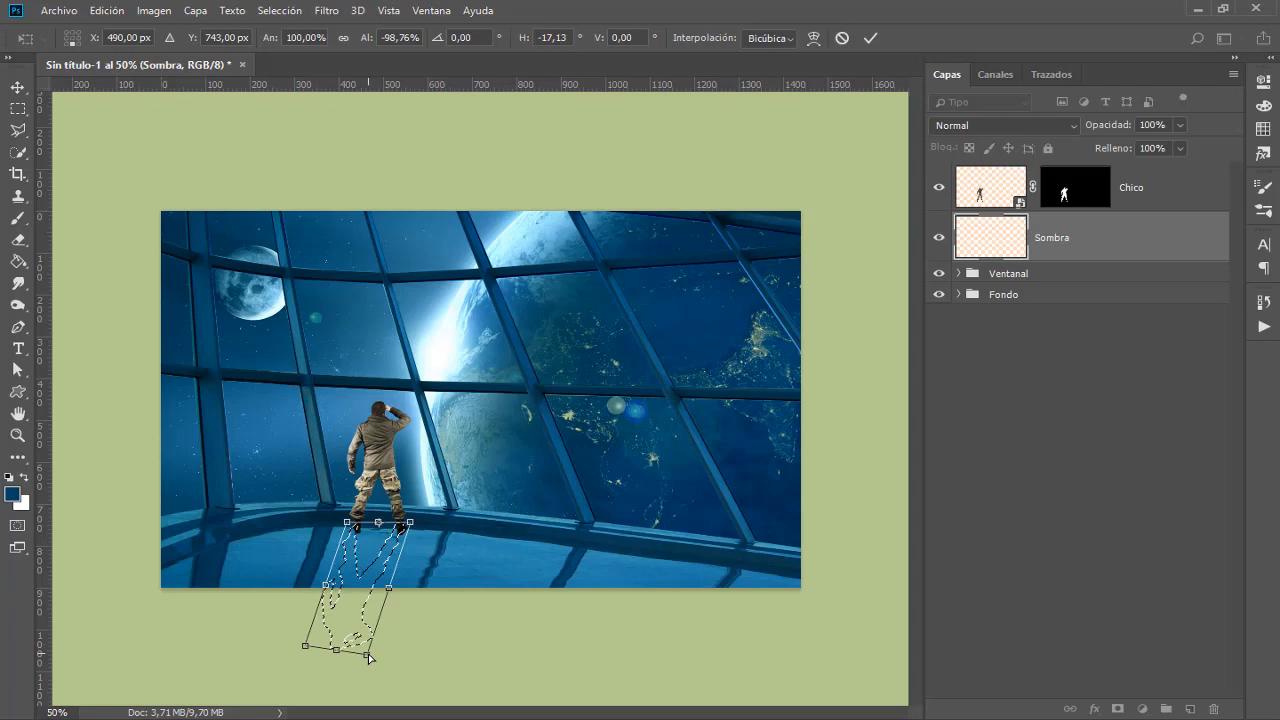
Nudge the slanted selection outline under the man's boots to X 494 px and Y 749 px
key("ctrl+1")
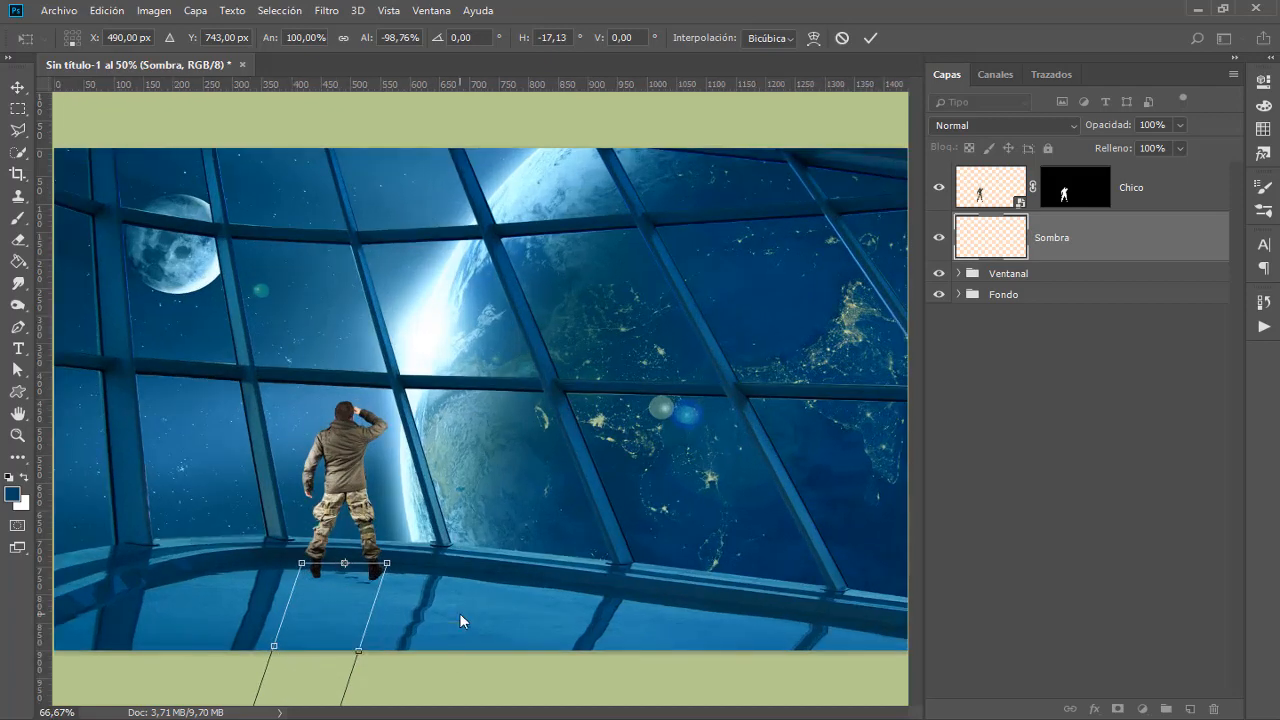
left_click_drag(331, 600, 403, 374)
key("Right")
key("Right")
key("Right")
key("Down")
key("Down")
key("Right")
key("Right")
key("Down")
key("Down")
key("Down")
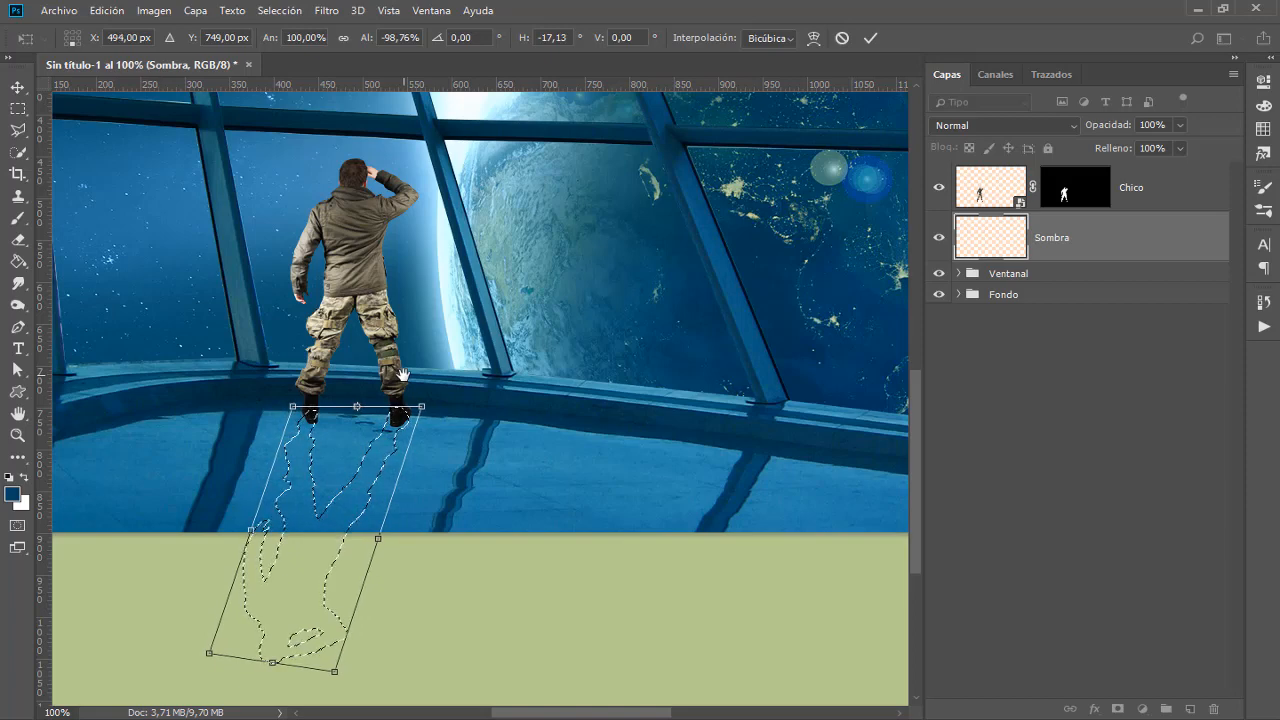
Apply the selection transform and set up a soft round brush at 41 px with 45% opacity
key("b")
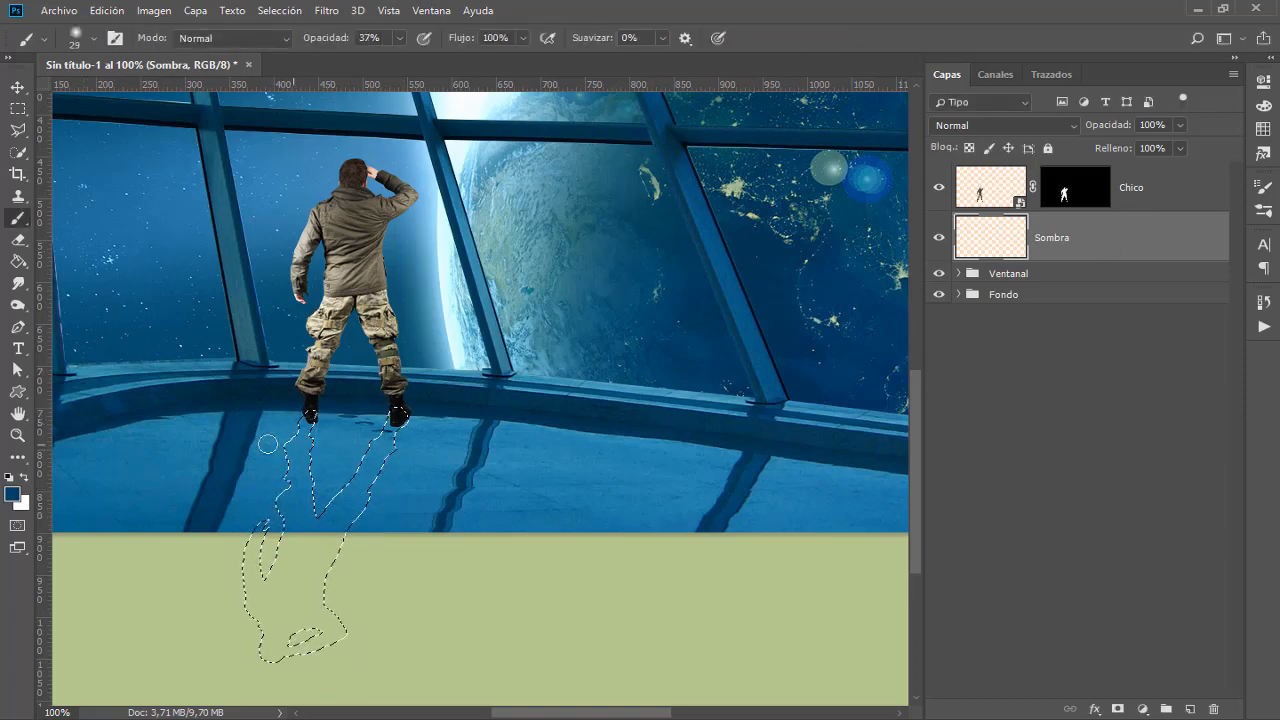
right_click(22, 226)
left_click(161, 216)
right_click(256, 208)
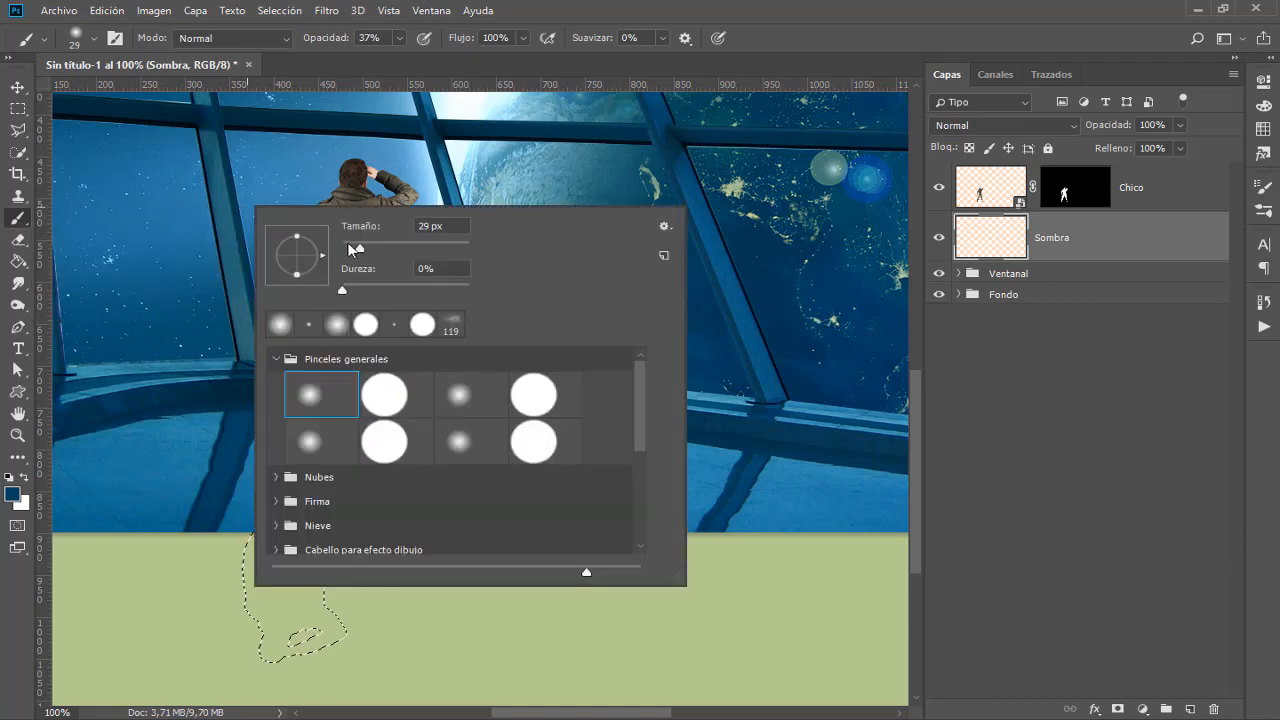
left_click(229, 272)
left_click_drag(227, 279, 228, 279)
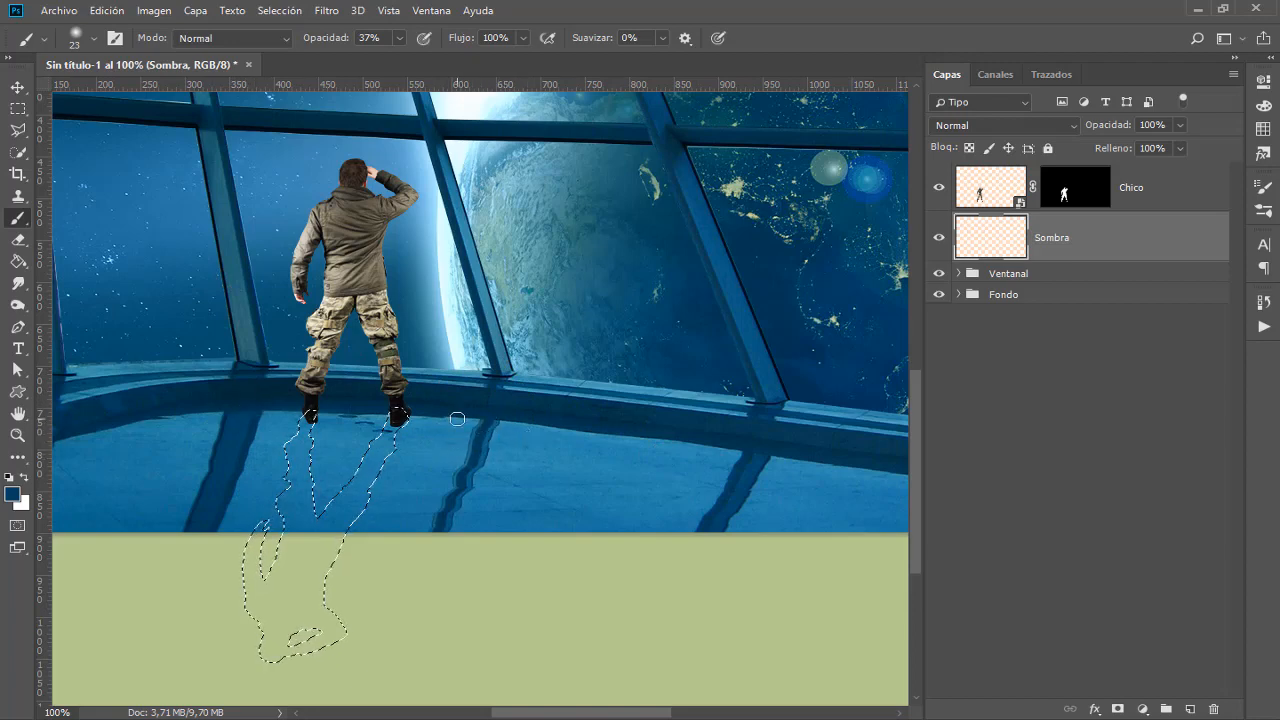
right_click(362, 426)
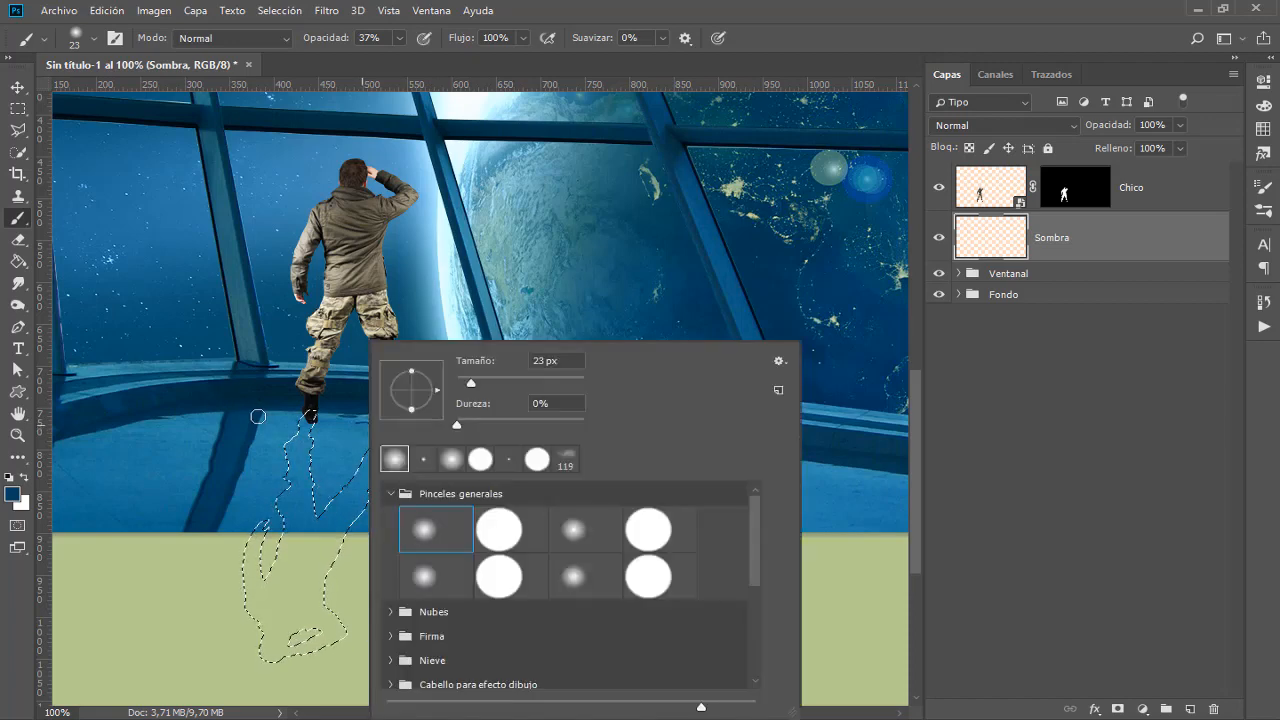
left_click_drag(285, 416, 294, 416)
left_click_drag(329, 38, 329, 45)
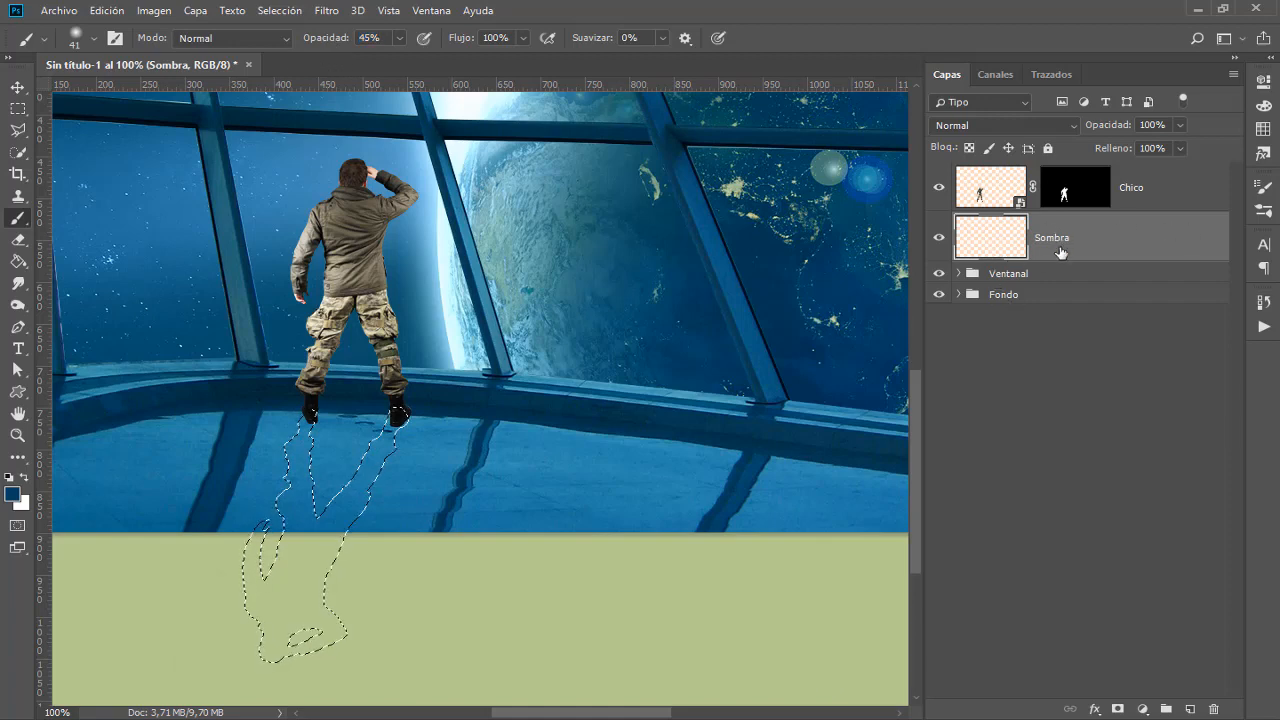
Set the Sombra layer's blending mode to Multiplicar and sample the dark blue of the window-frame shadow as the brush colour
left_click(989, 125)
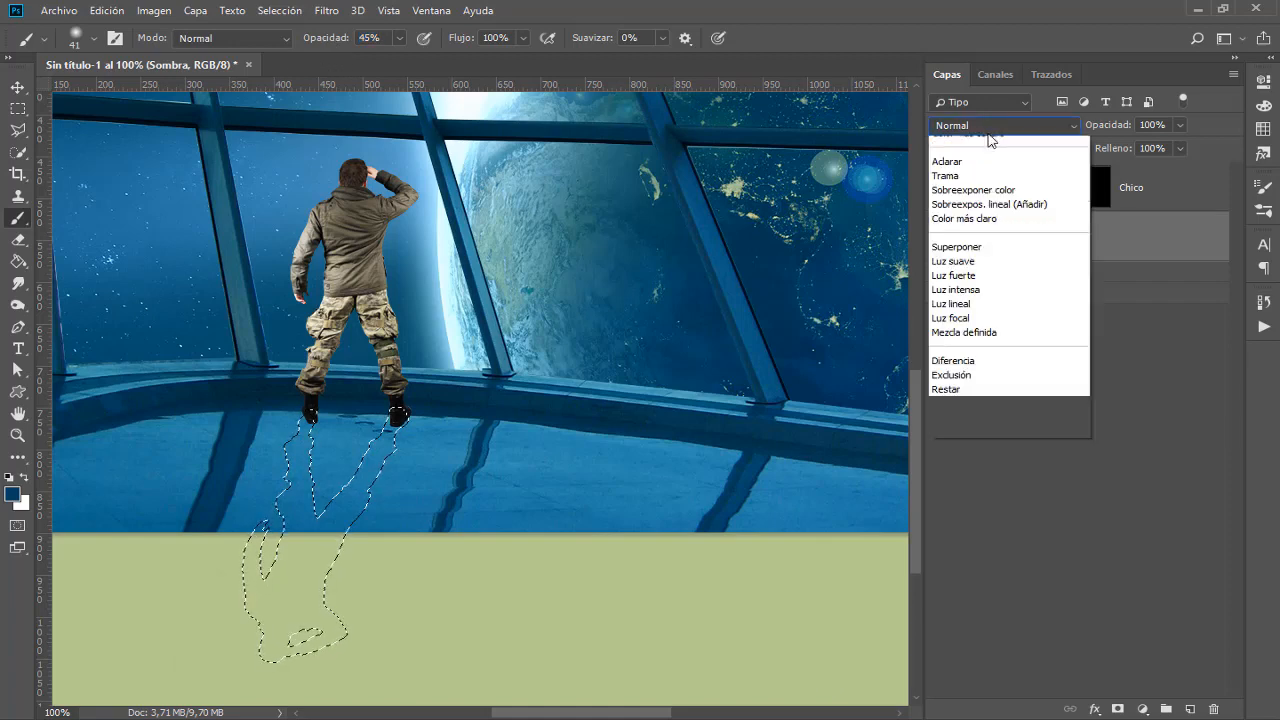
left_click(990, 163)
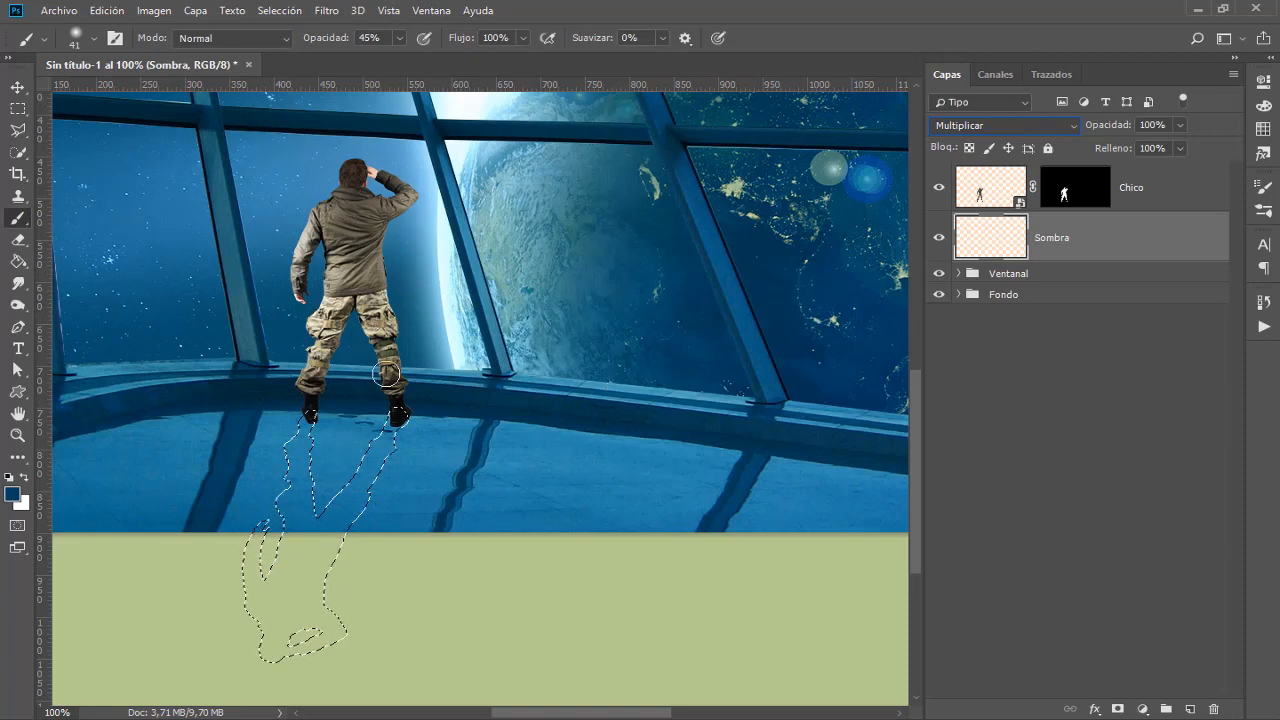
left_click(245, 423)
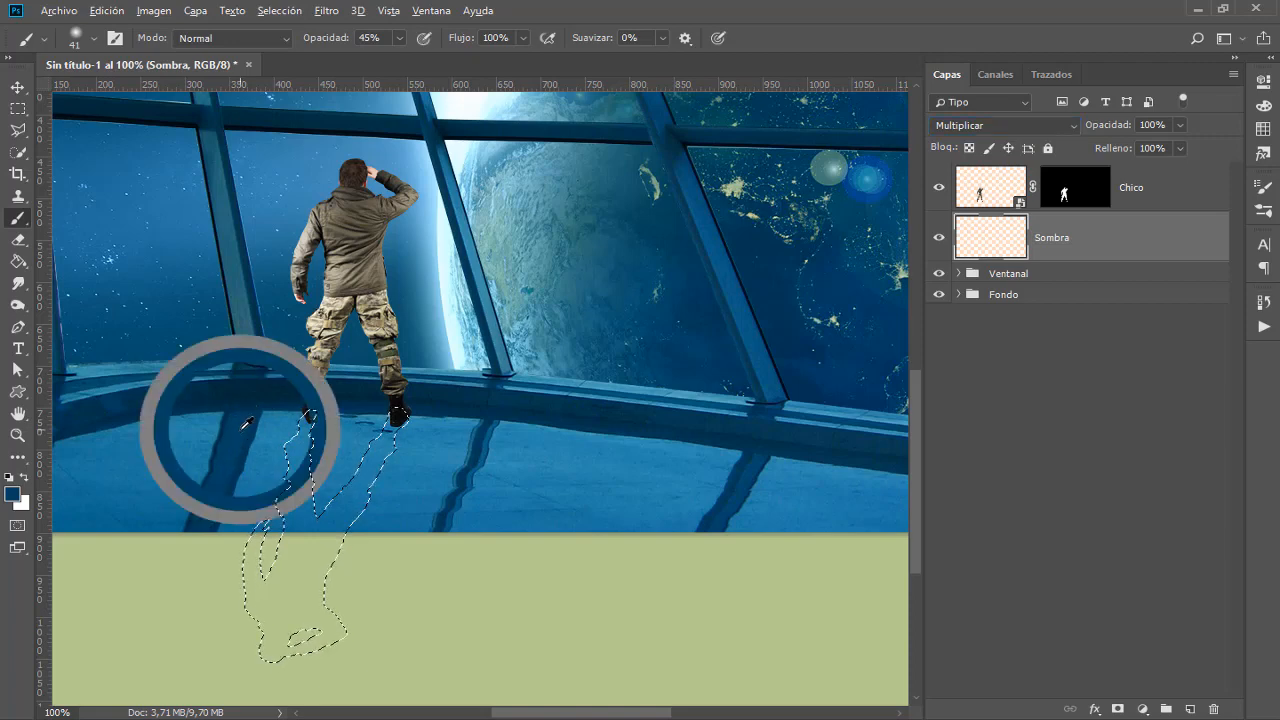
left_click_drag(241, 429, 240, 442)
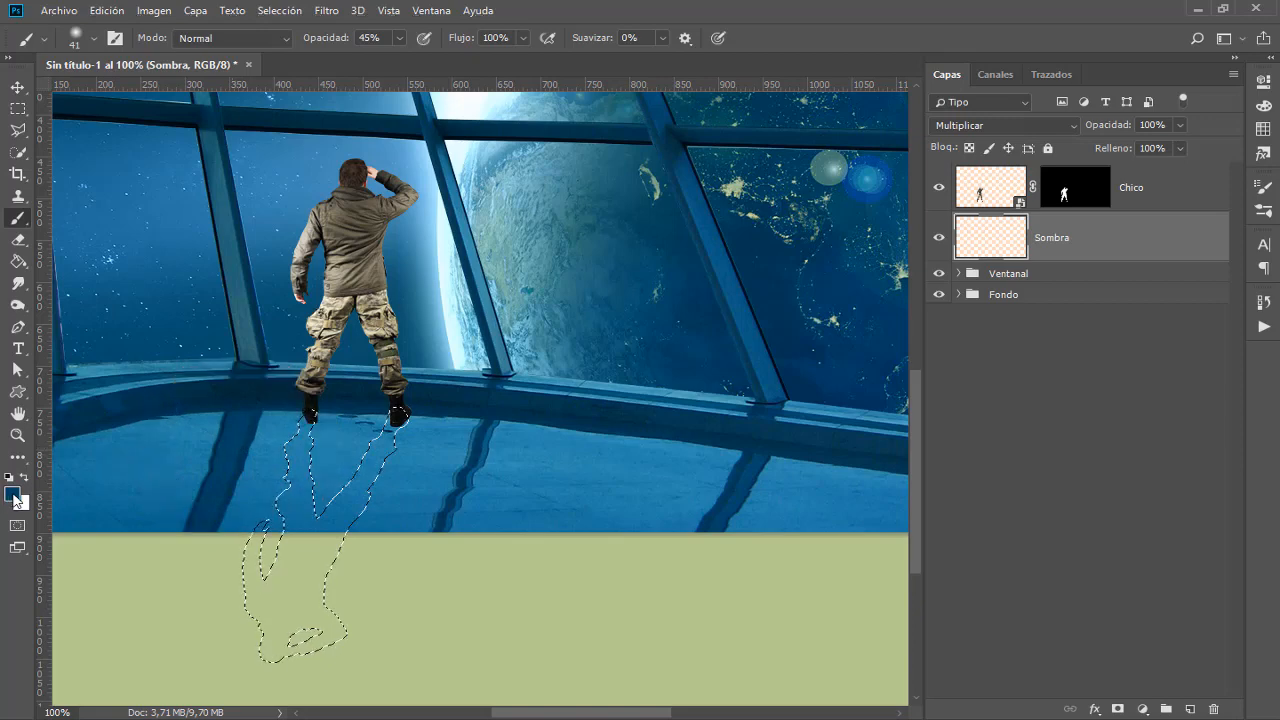
left_click(12, 493)
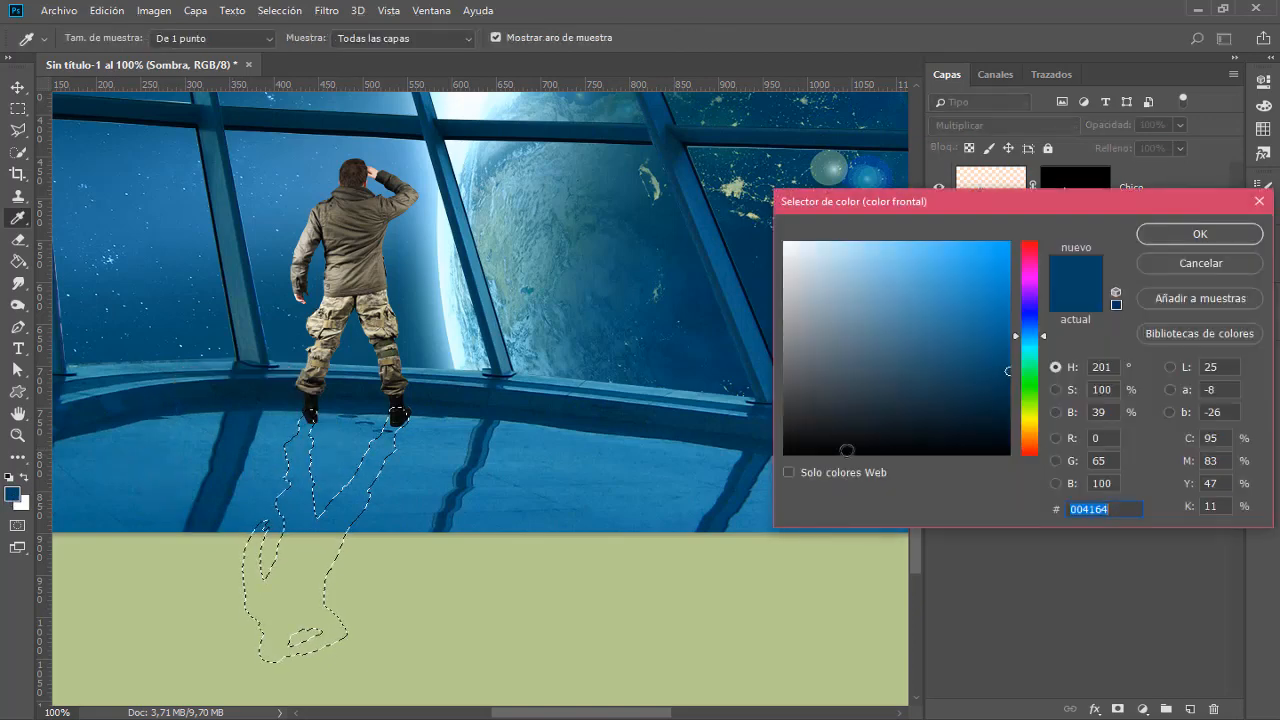
left_click(785, 453)
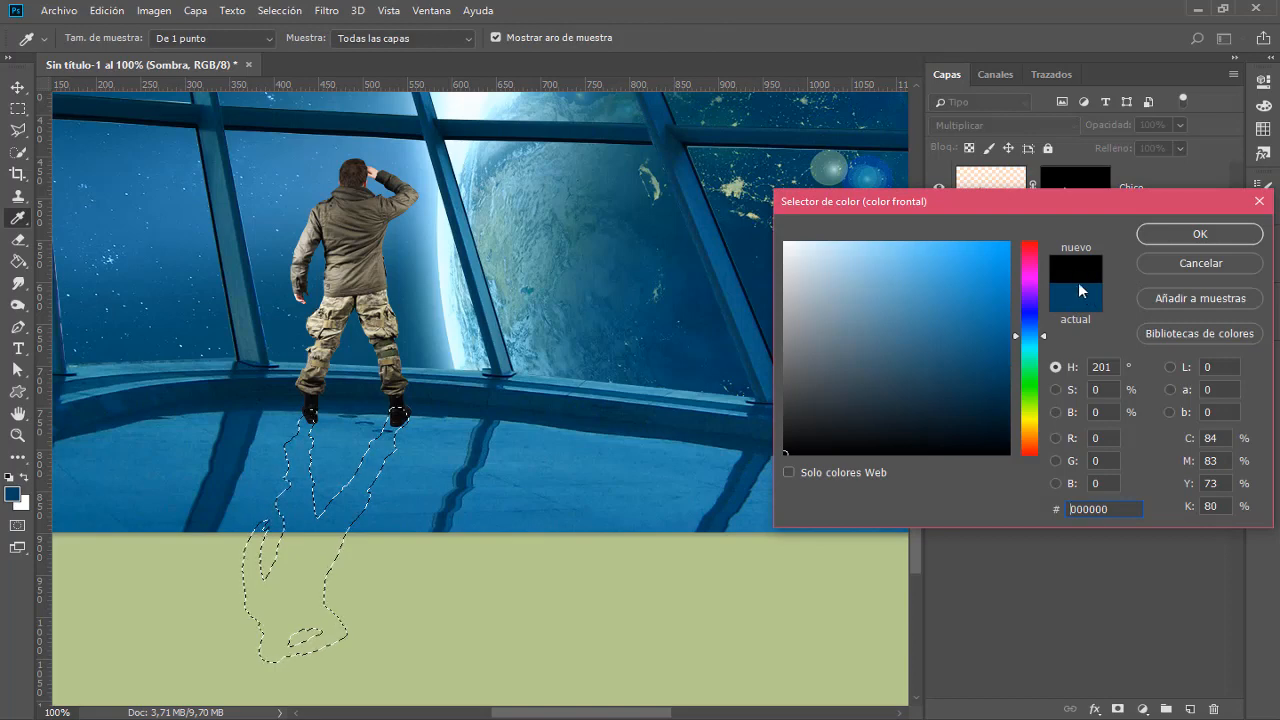
left_click(1208, 261)
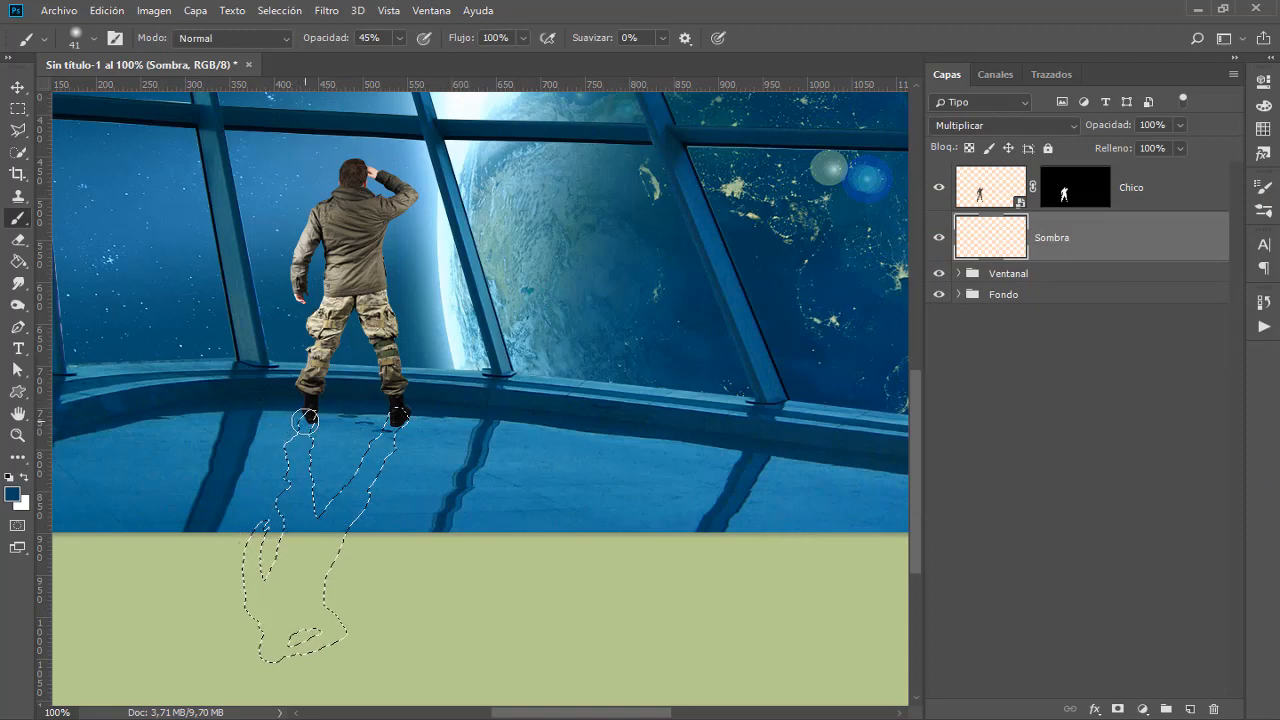
Paint the man's shadow on the floor inside the selection with the dark blue, and deselect
mouse_move(304, 462)
left_mouse_down()
mouse_move(295, 534)
mouse_move(320, 525)
mouse_move(319, 539)
mouse_move(417, 406)
mouse_move(381, 447)
mouse_move(381, 406)
mouse_move(270, 442)
mouse_move(307, 414)
mouse_move(324, 495)
mouse_move(370, 522)
mouse_move(358, 502)
mouse_move(367, 484)
mouse_move(296, 503)
mouse_move(295, 490)
mouse_move(258, 533)
mouse_move(329, 416)
mouse_move(306, 422)
mouse_move(293, 524)
mouse_move(302, 483)
mouse_move(304, 496)
mouse_move(278, 521)
mouse_move(304, 523)
mouse_move(368, 452)
mouse_move(335, 495)
mouse_move(383, 455)
mouse_move(299, 415)
mouse_move(405, 428)
left_mouse_up()
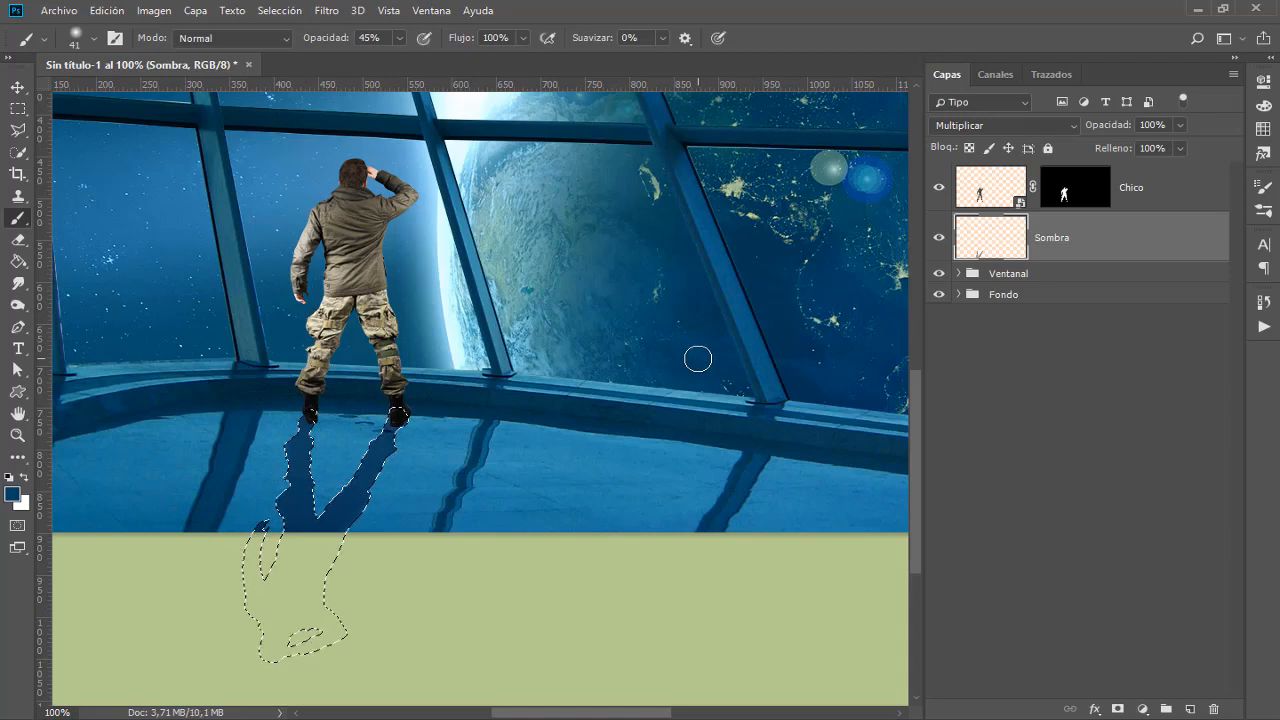
key("ctrl+d")
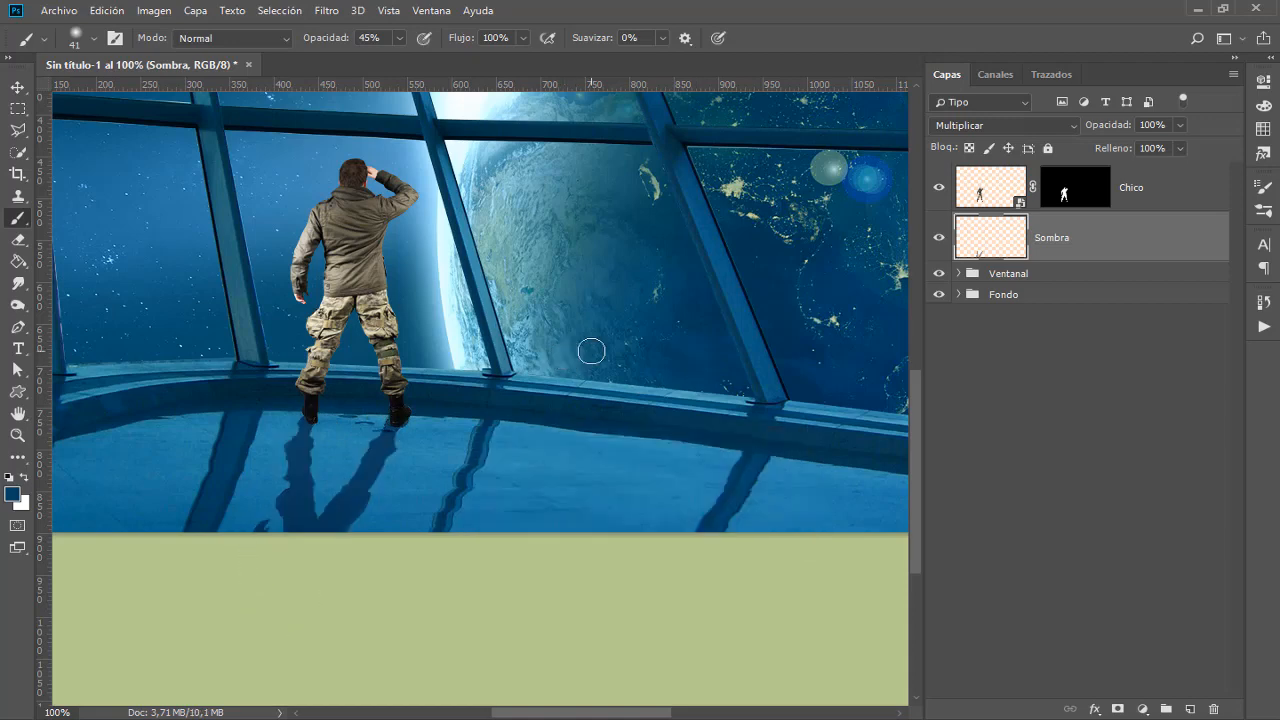
Touch up the shadow where it meets the boots with a 6 px brush, comparing with the Sombra layer hidden and shown
key("ctrl+plus")
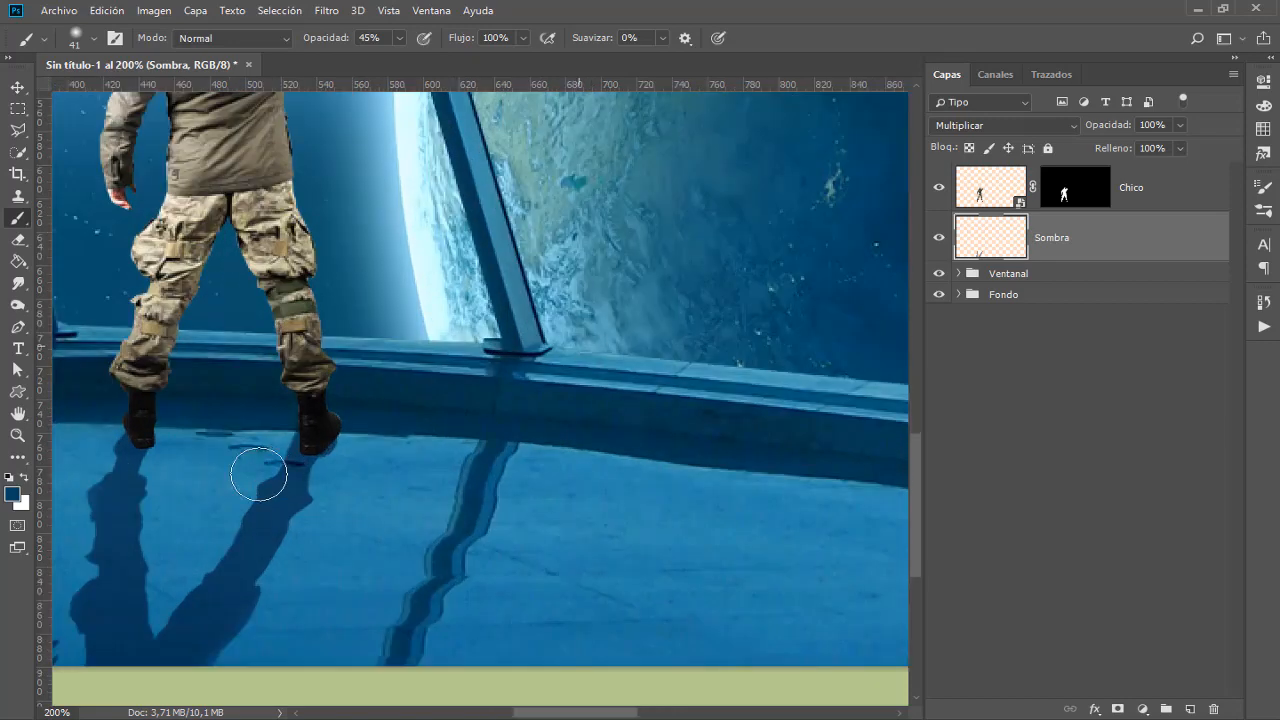
mouse_move(223, 463)
left_mouse_down()
mouse_move(490, 436)
mouse_move(418, 412)
left_mouse_up()
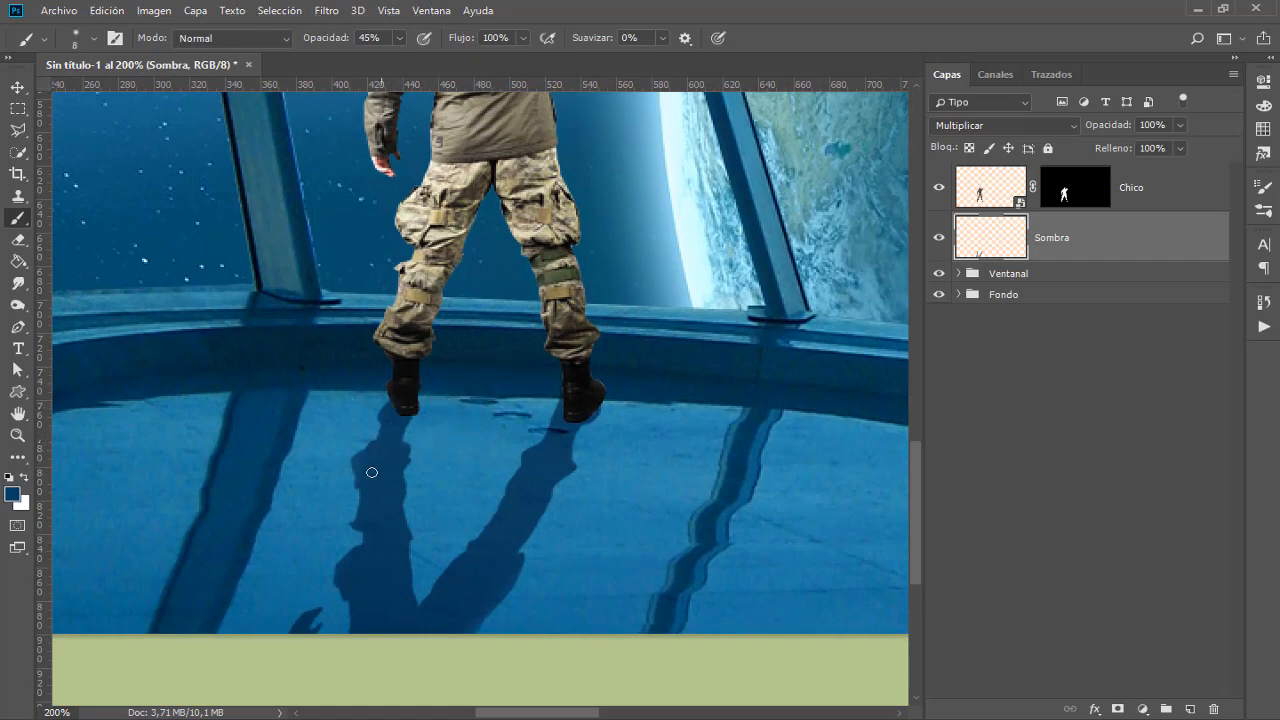
left_click(939, 239)
left_click(939, 239)
right_click(419, 395, "alt")
left_click_drag(418, 395, 417, 395)
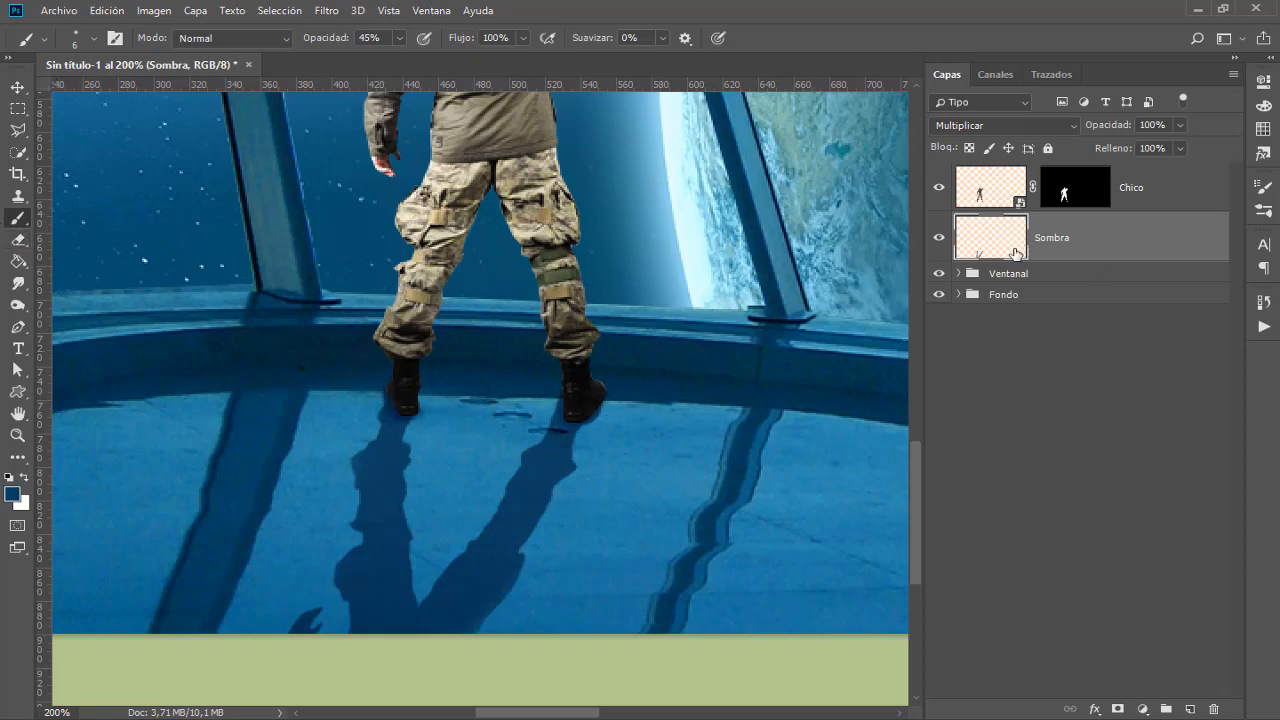
left_click(940, 240)
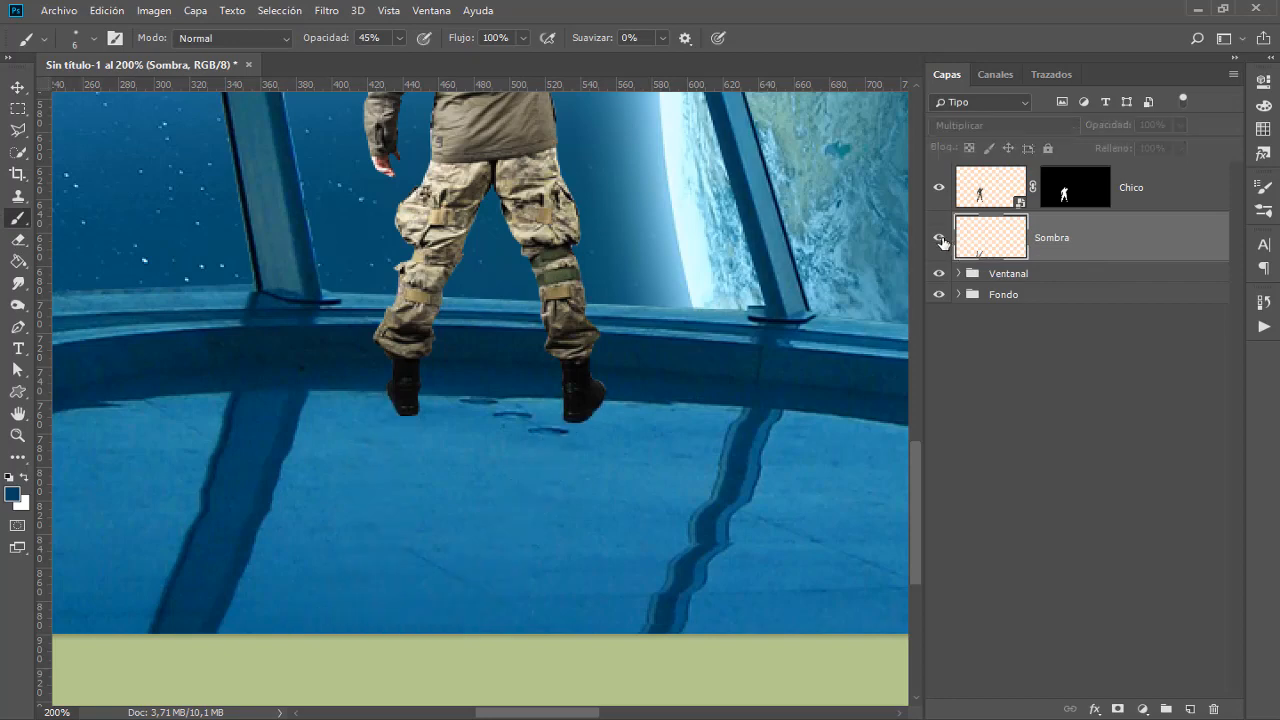
left_click(940, 240)
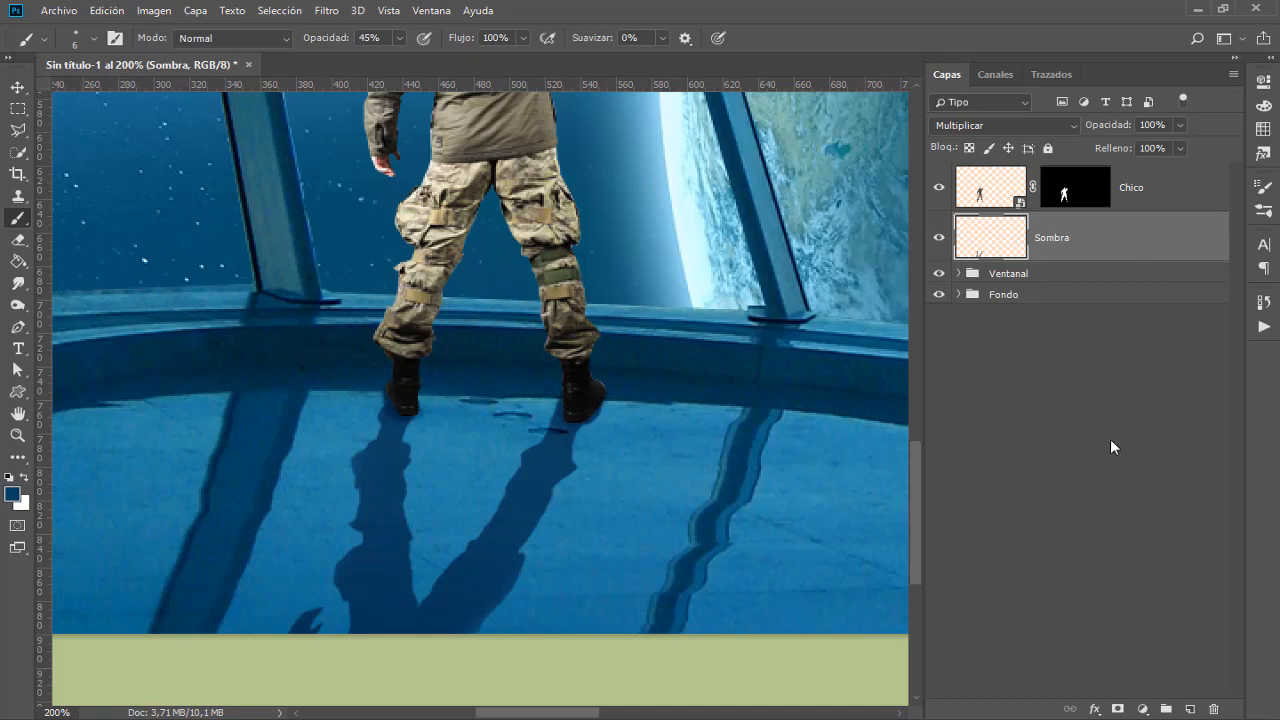
Add a layer mask to the Sombra layer and refine the shadow around the boots by painting in black and white
left_click(1118, 709)
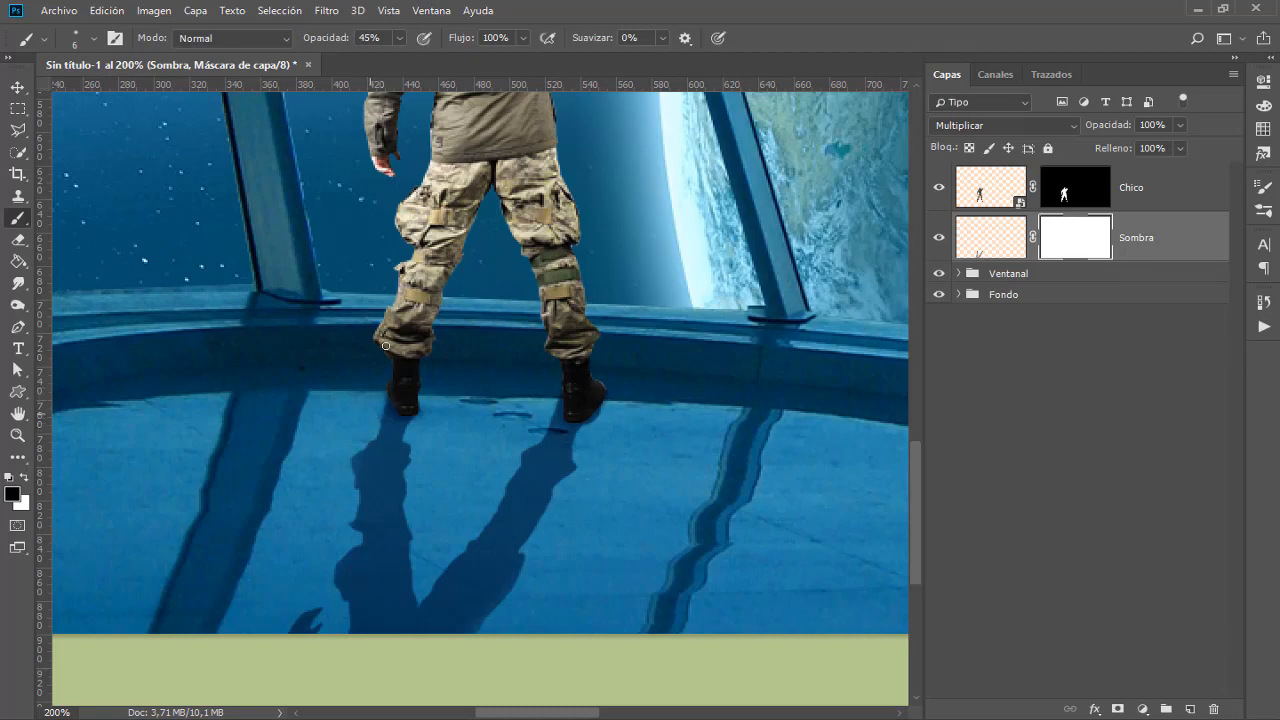
left_click_drag(392, 283, 407, 276)
key("x")
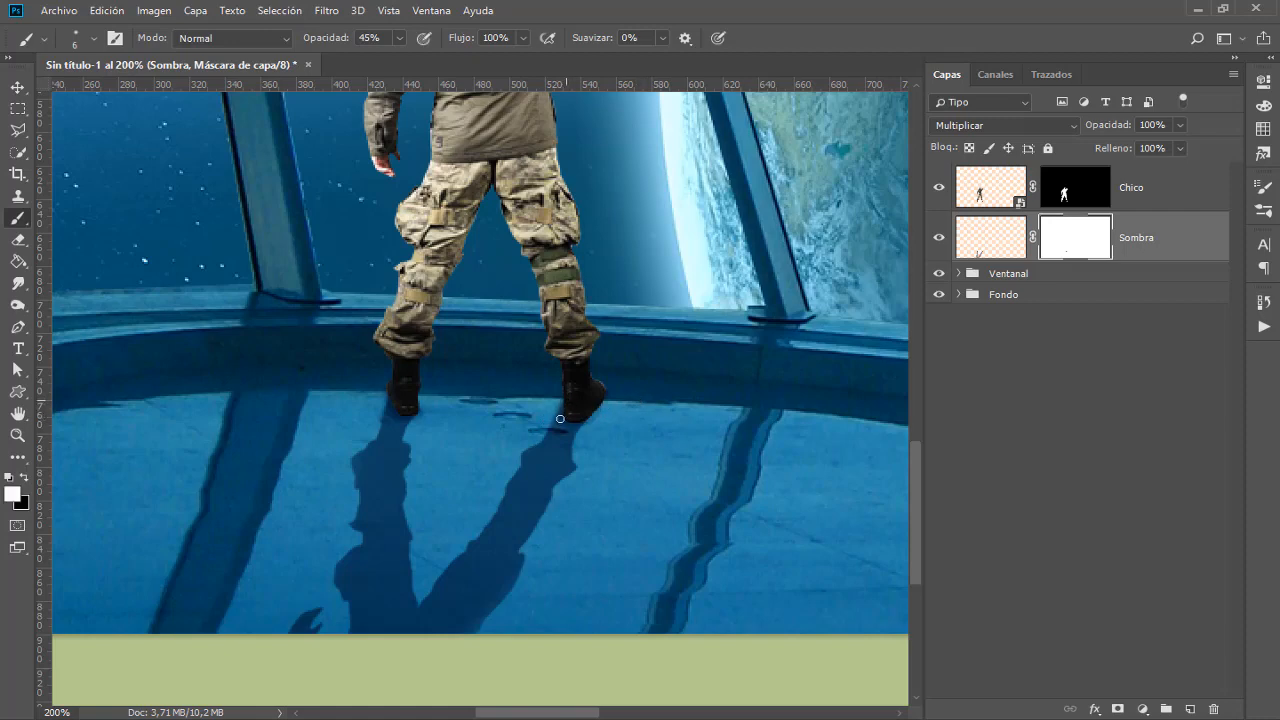
key("x")
Compare the whole composite with the Sombra layer hidden and shown, and check its layer mask against its painted content
scroll(505, 361, "down", 5)
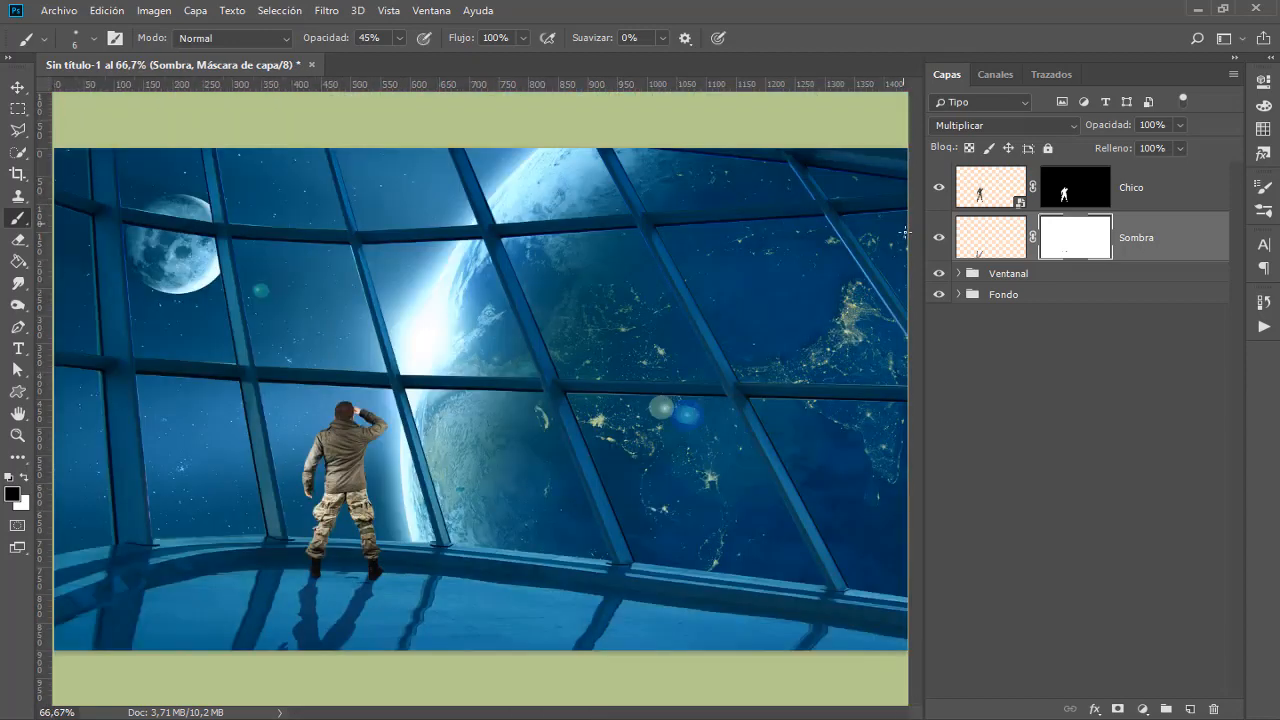
left_click(939, 237)
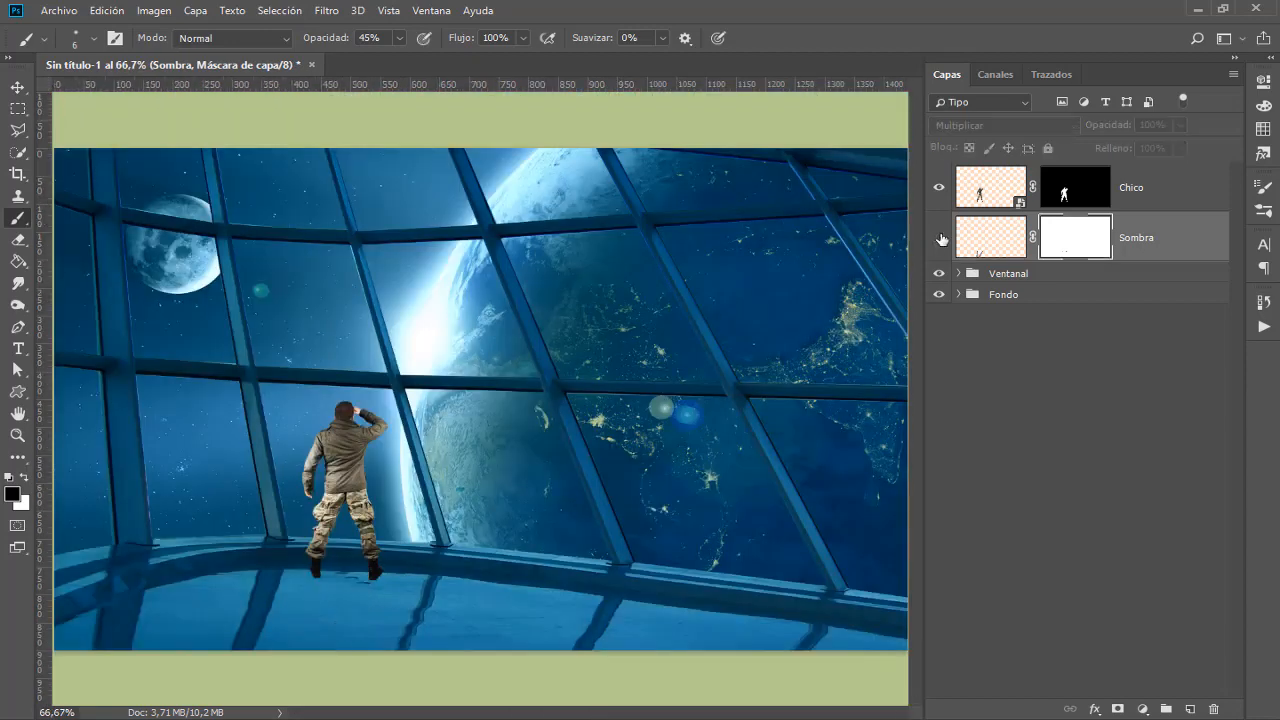
left_click(939, 237)
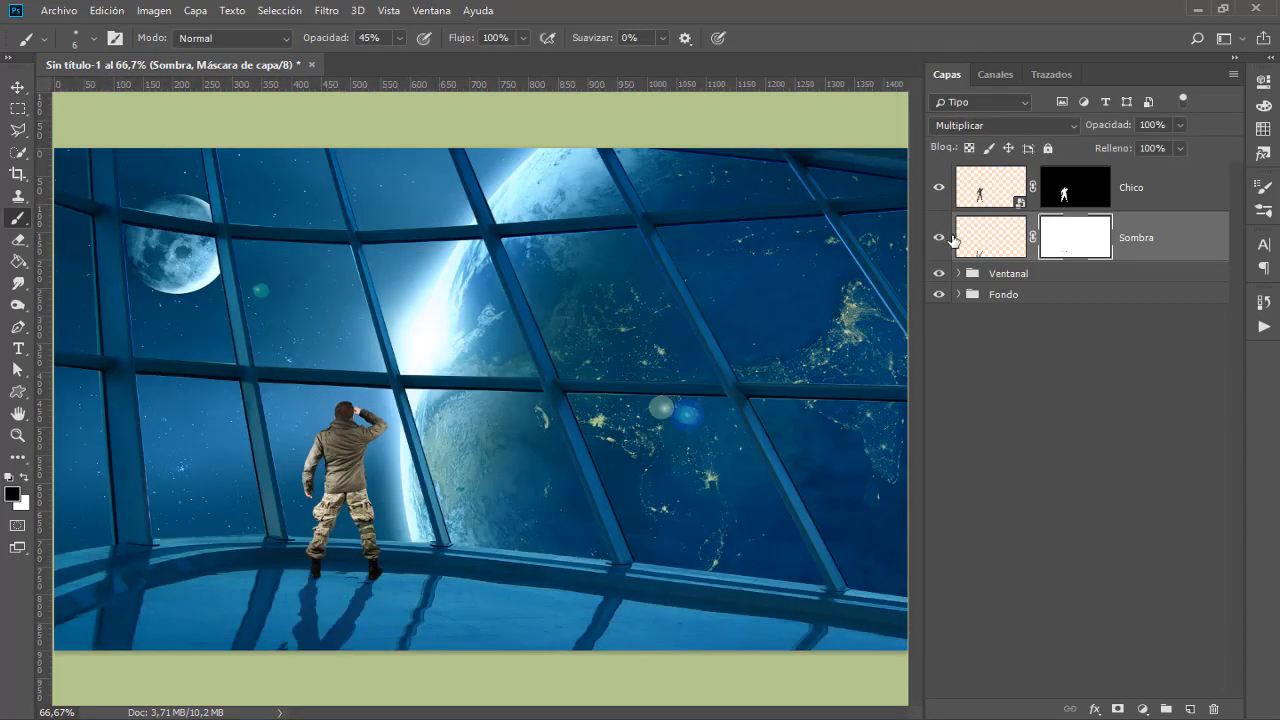
left_click(1155, 252)
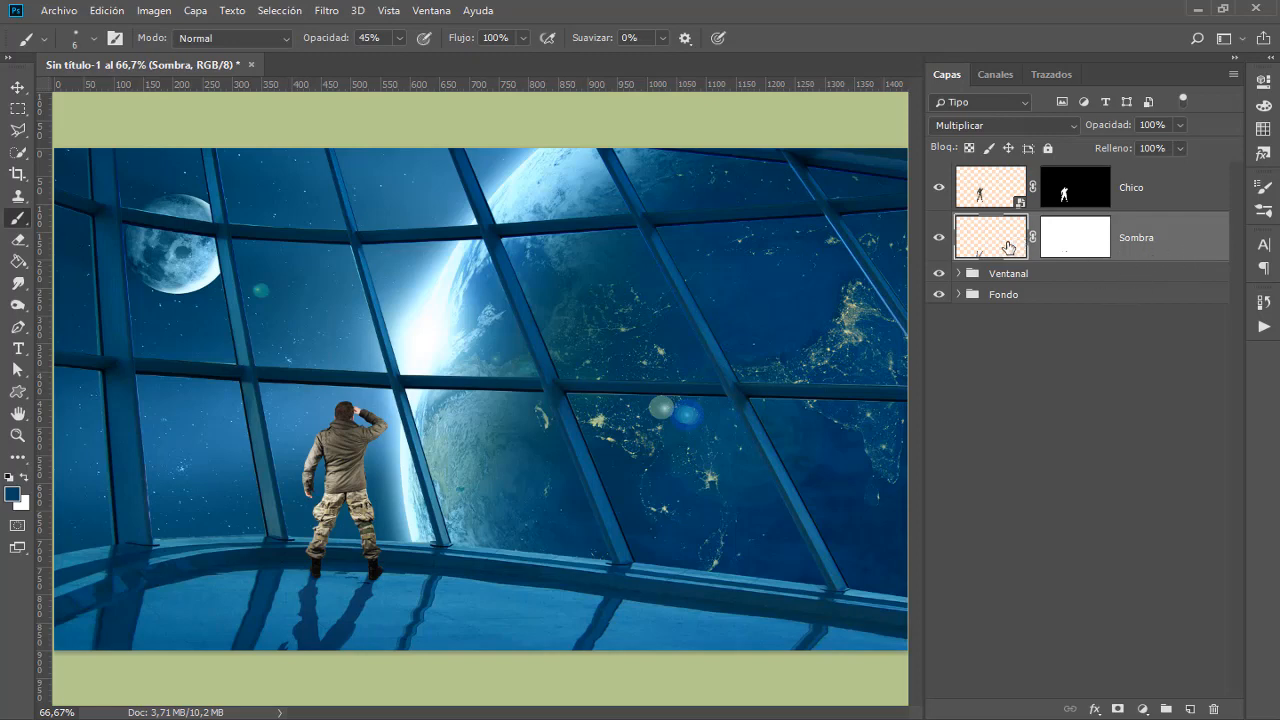
left_click(938, 237)
left_click(938, 237)
left_click(940, 238)
left_click(939, 238)
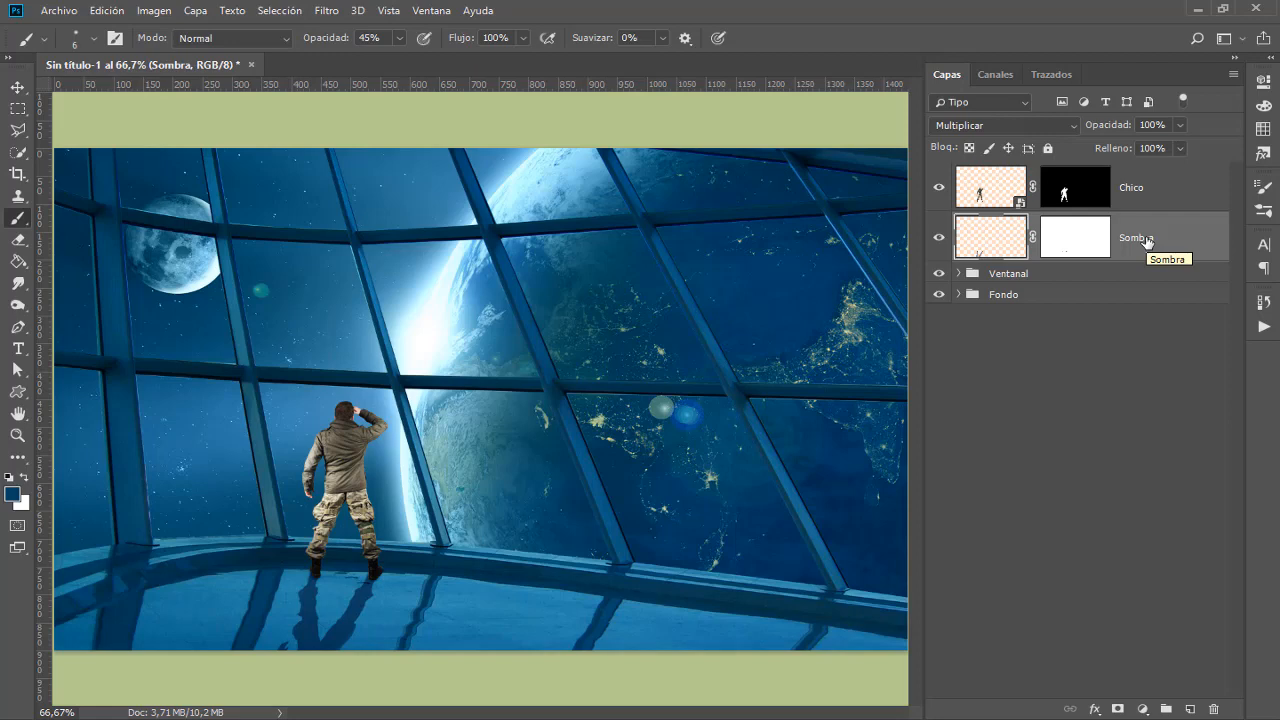
left_click(1100, 241)
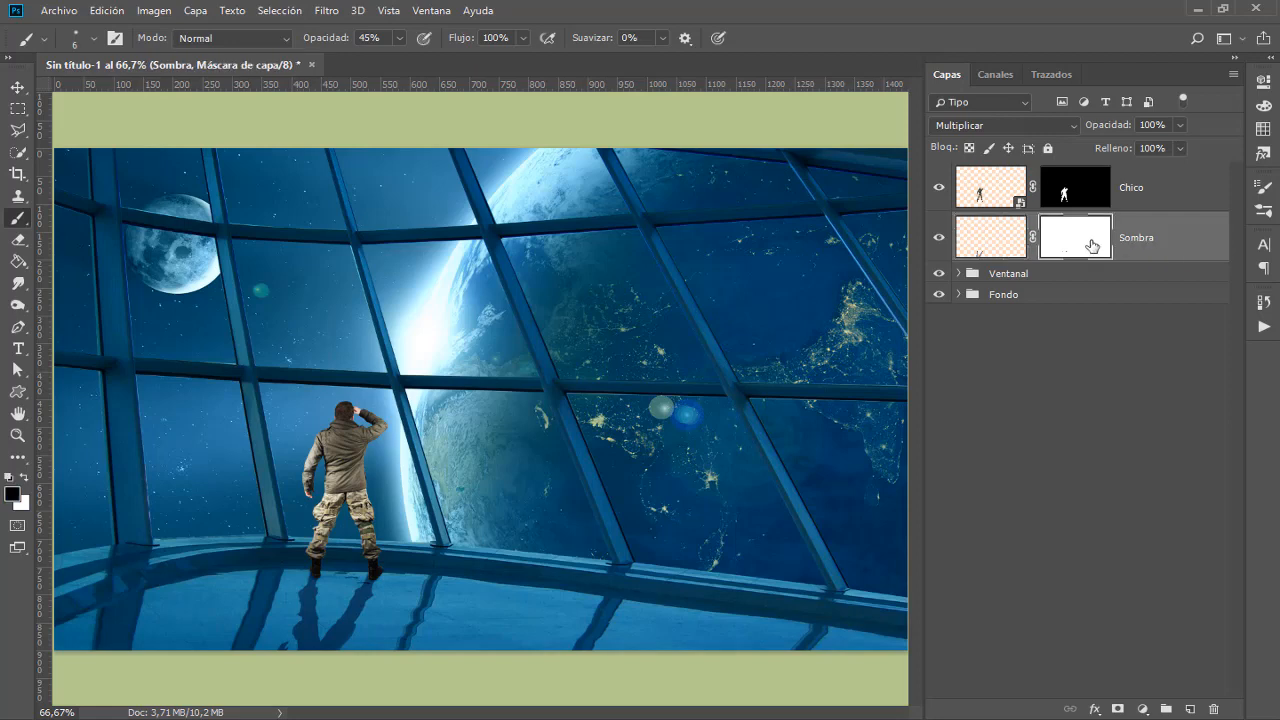
key("ctrl+2")
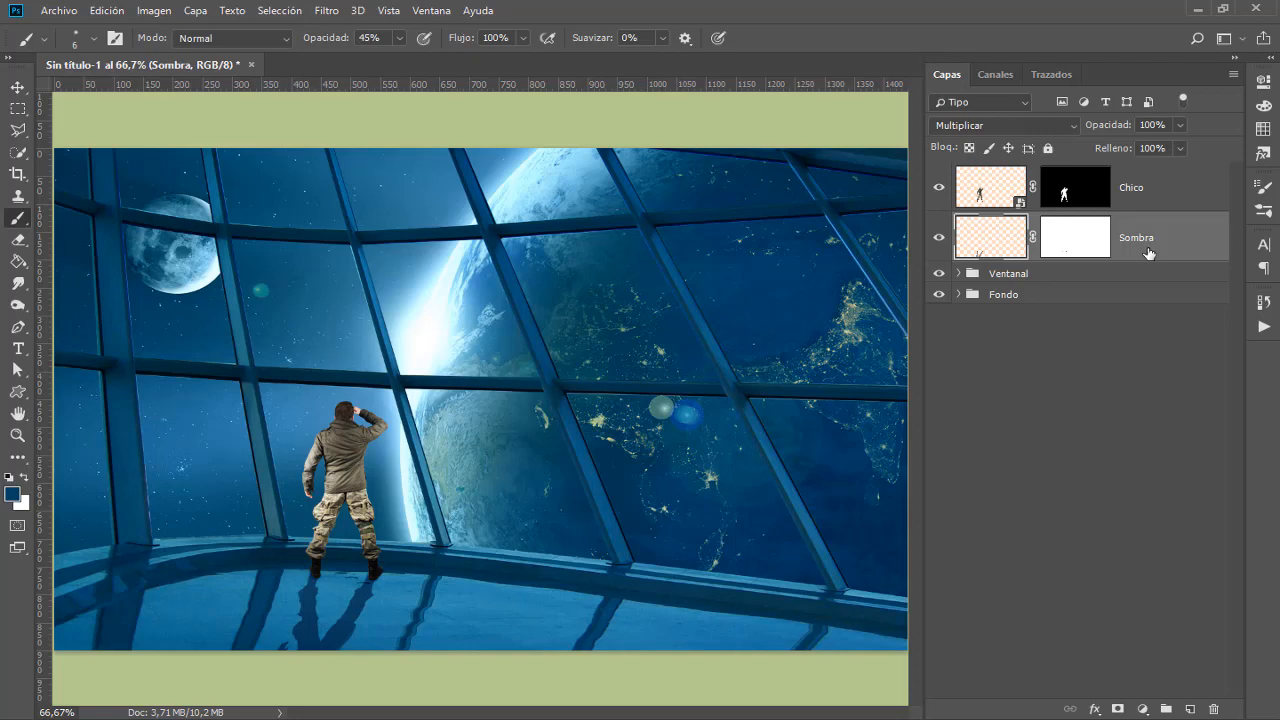
Select the man's layer, Chico, and activate the Move tool
left_click(1180, 170)
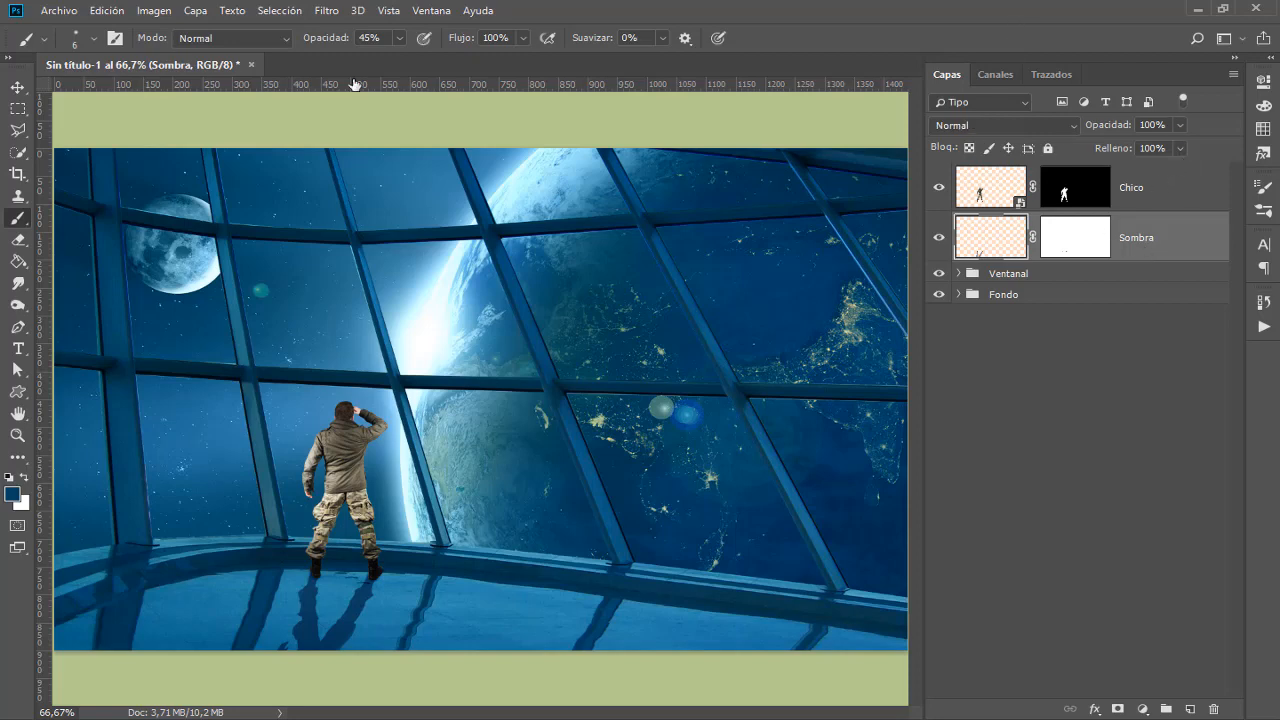
left_click(17, 87)
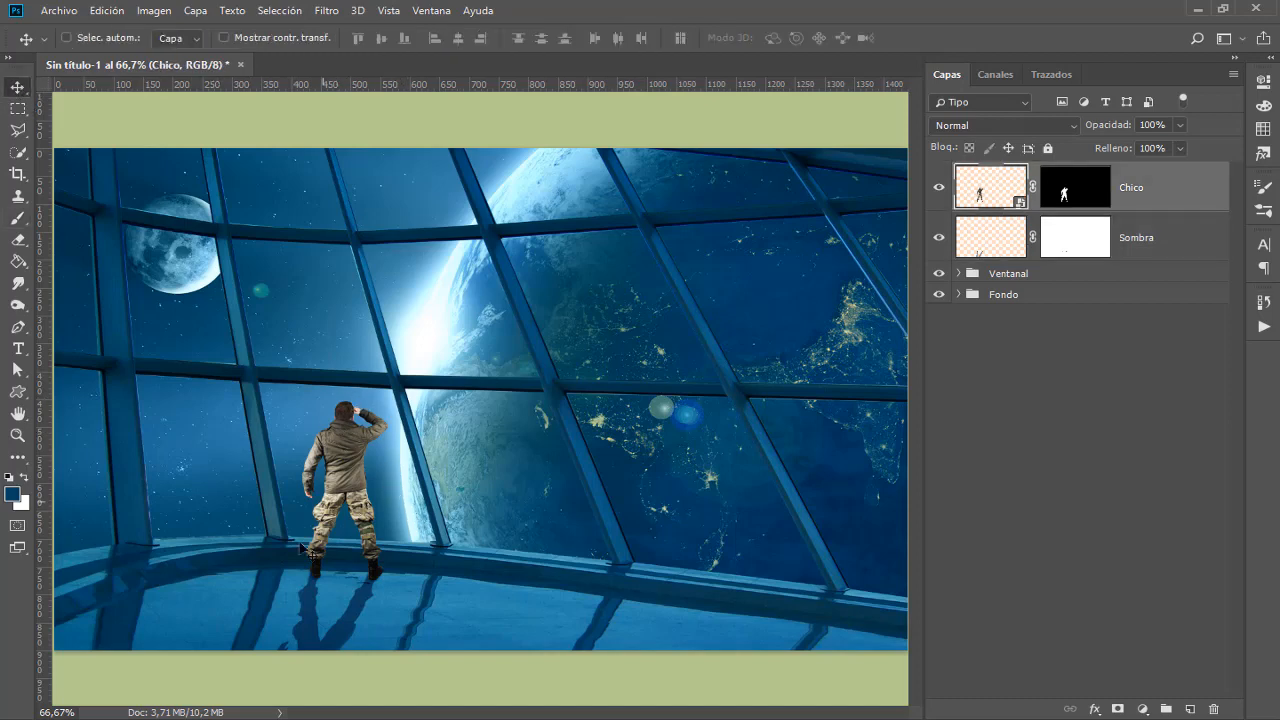